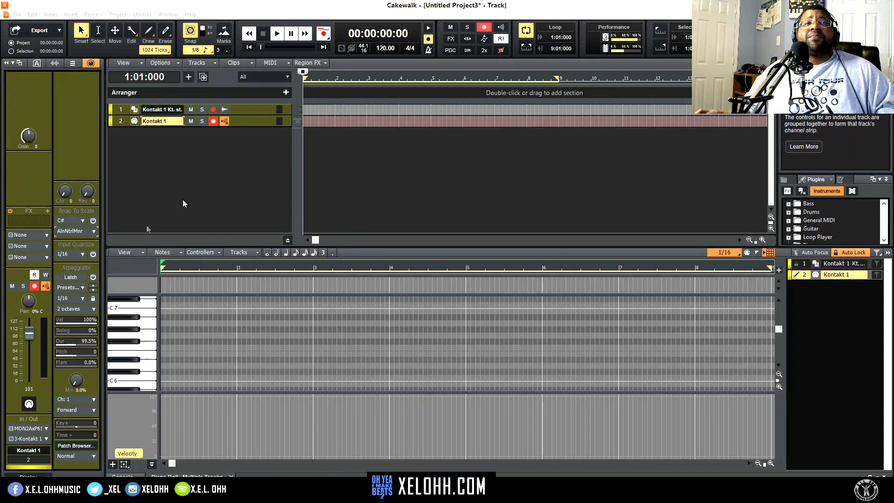
- Open the Kontakt 1 instrument from its track and expand the piano roll to fill the workspace
left_click(136, 112)
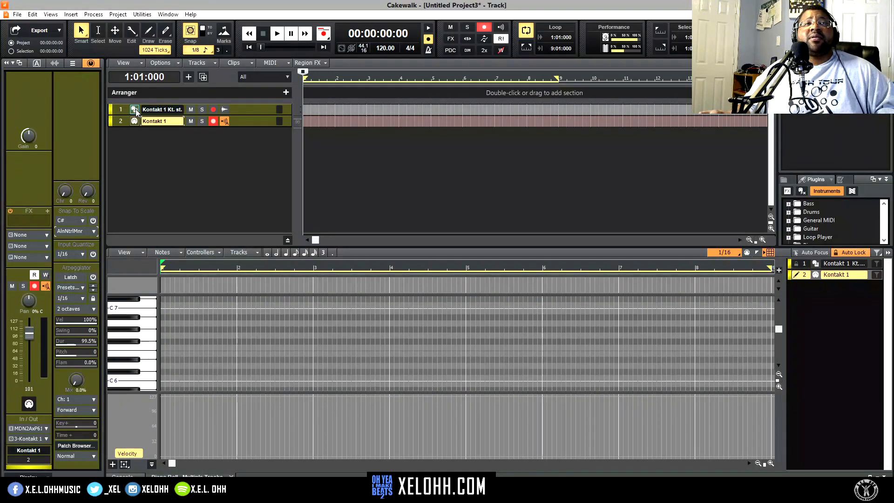
left_click(136, 112)
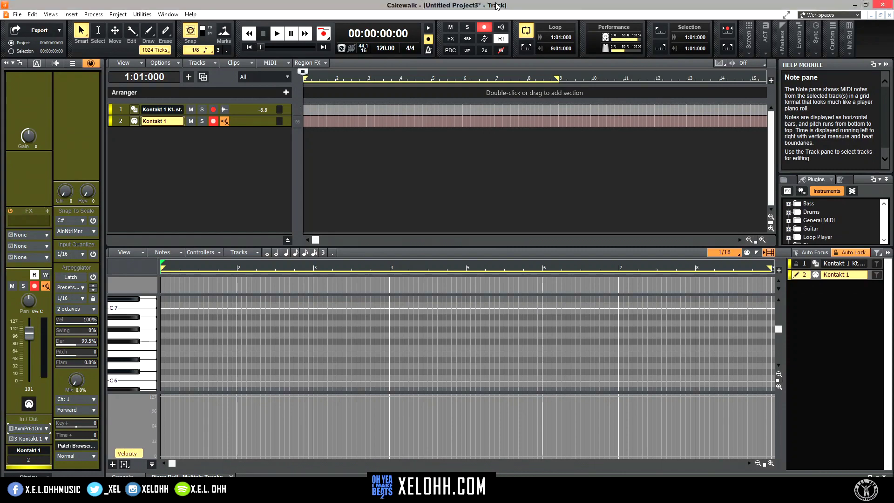
key("shift+d")
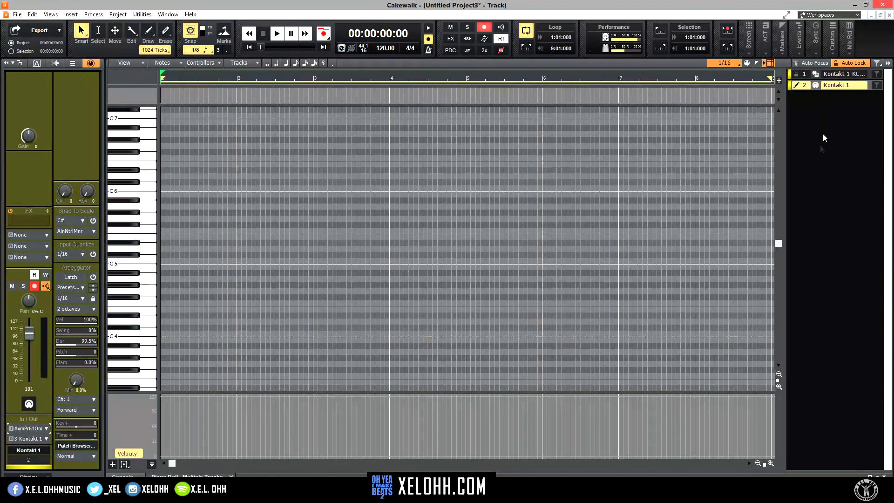
- Enable Snap to Scale on the Kontakt 1 MIDI track, using root C# and the diatonic Aeolian (Natural Minor) scale
right_click(834, 91)
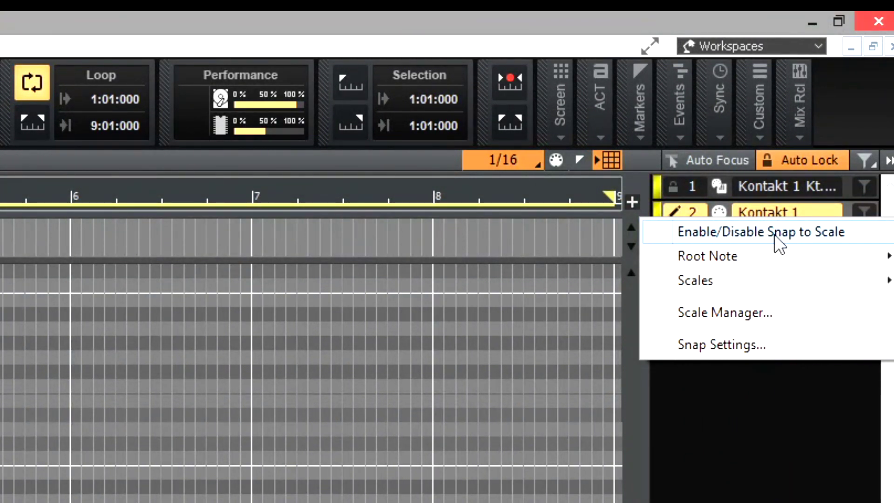
mouse_move(774, 253)
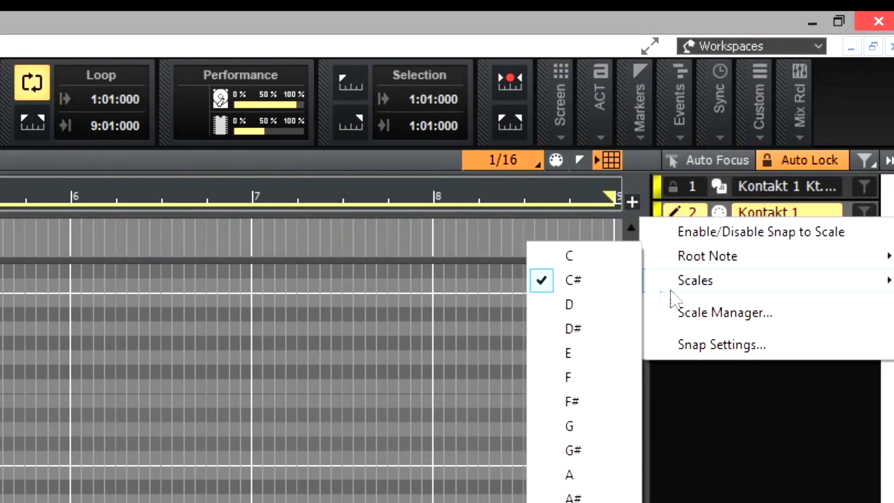
mouse_move(745, 285)
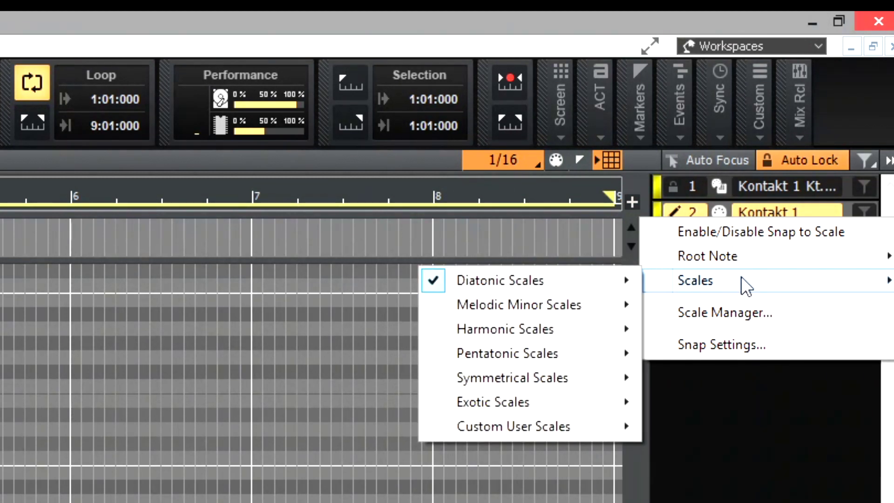
mouse_move(568, 280)
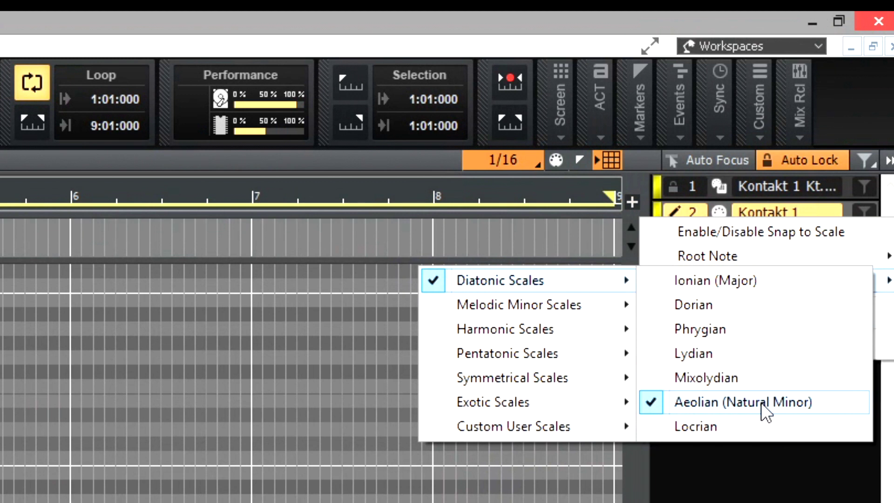
left_click(773, 402)
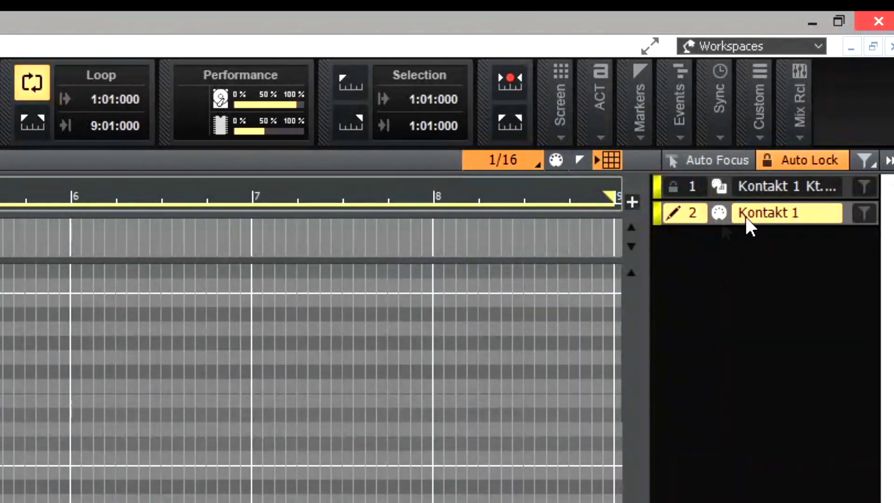
right_click(775, 211)
key("Escape")
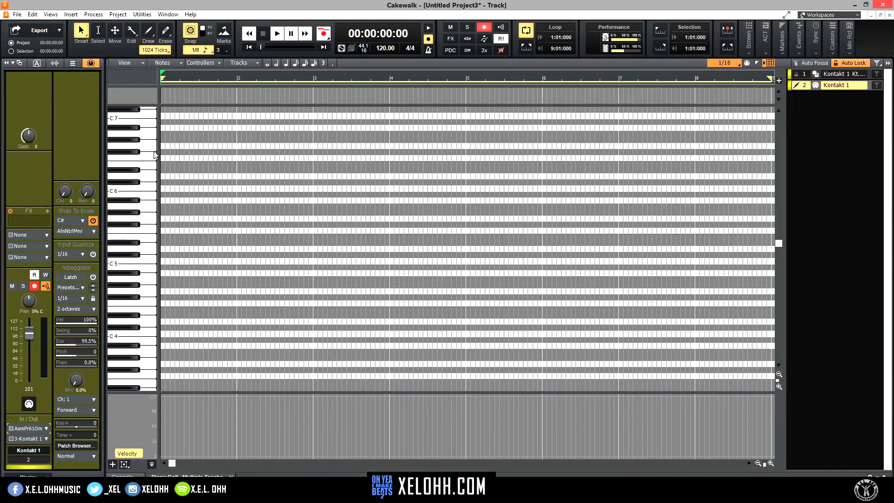
- Draw trial notes G#6, F#6, Eb6, Db6 and B5 at the start of bar 1 and delete them
left_click(165, 141)
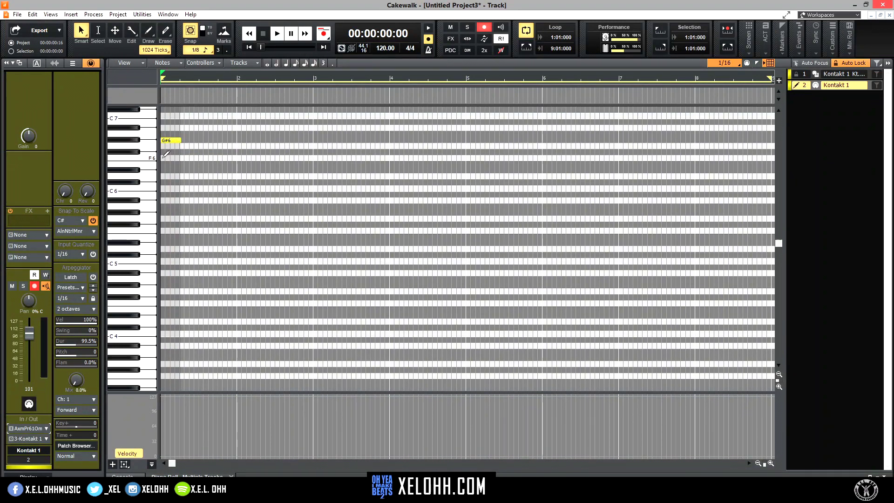
left_click(164, 152)
left_click(164, 171)
left_click(164, 182)
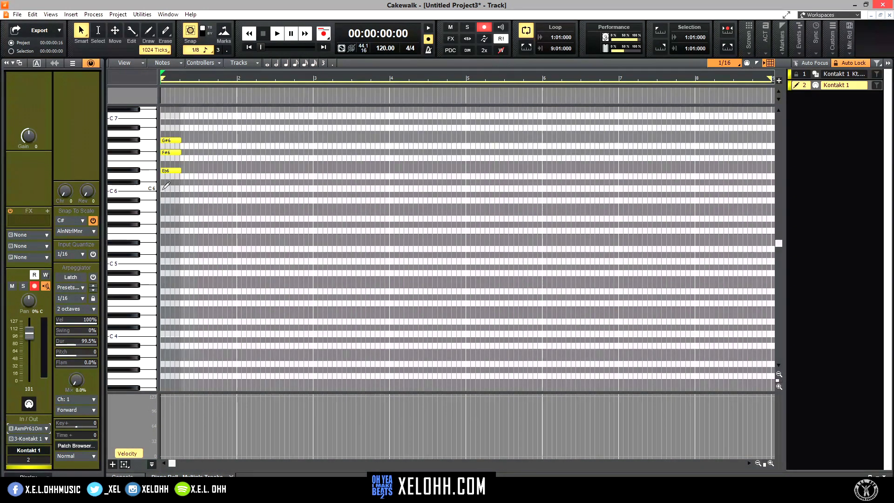
left_click(164, 195)
left_click_drag(185, 207, 181, 122)
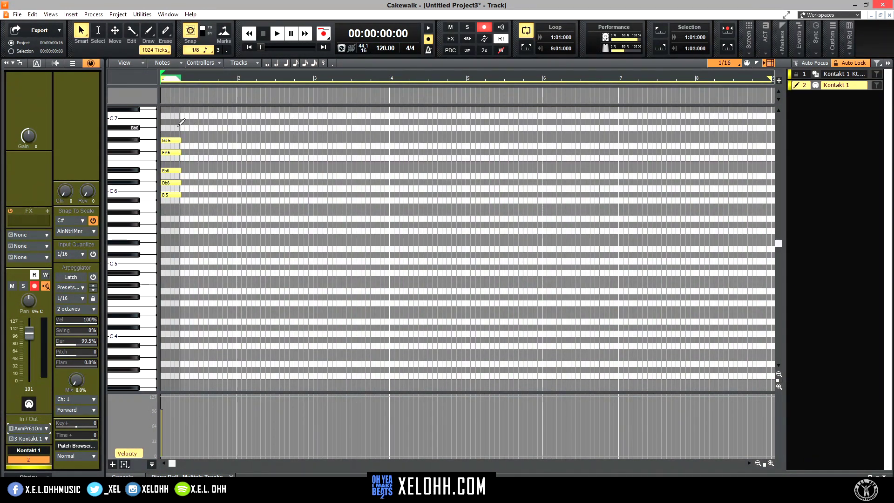
key("Delete")
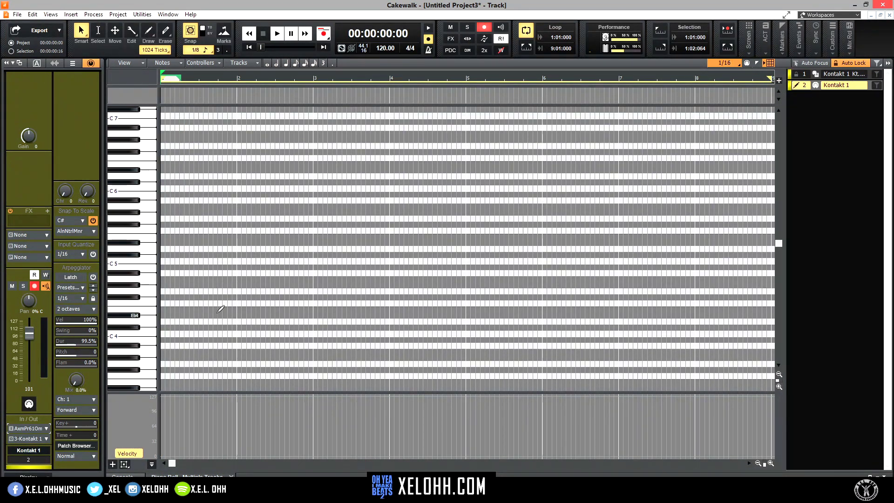
- Examine the root note and diatonic scale choices in the track's Snap to Scale settings and switch snapping off and on again
key("d")
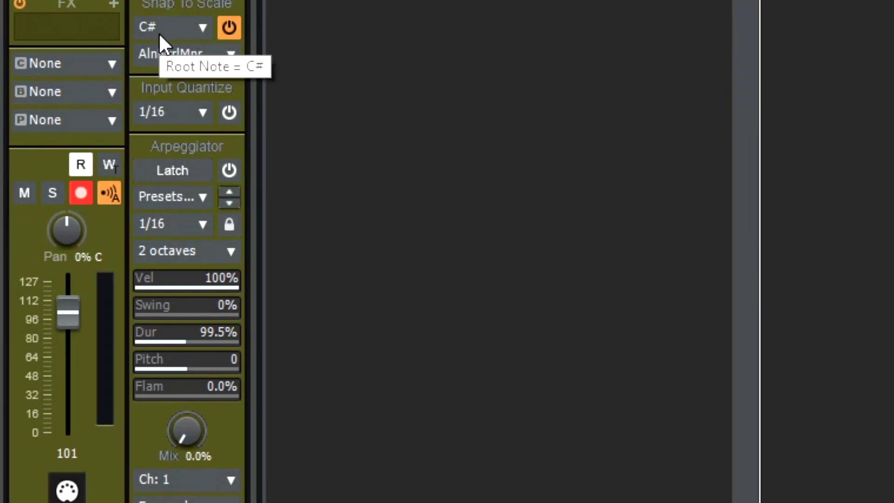
left_click(203, 27)
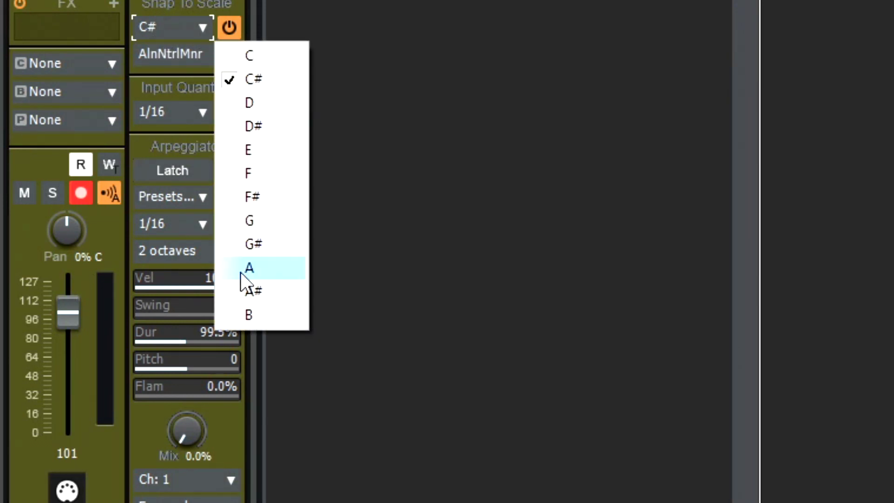
left_click(176, 23)
left_click(177, 23)
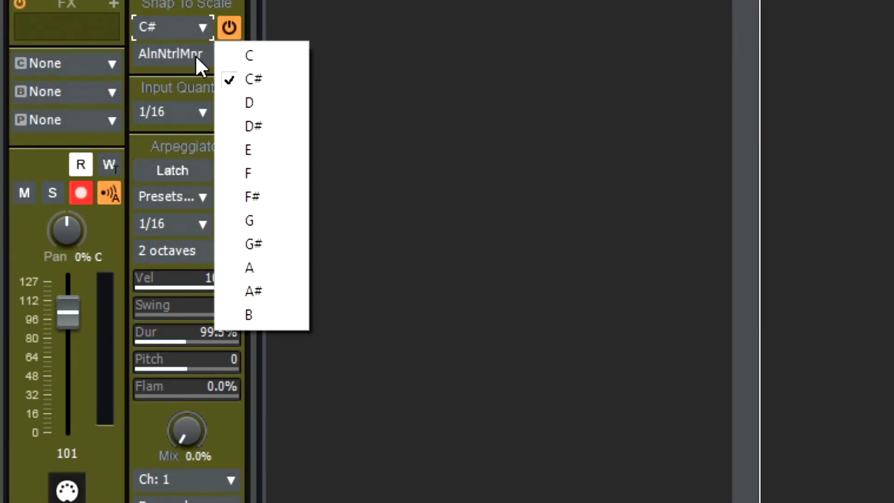
left_click(179, 56)
mouse_move(342, 85)
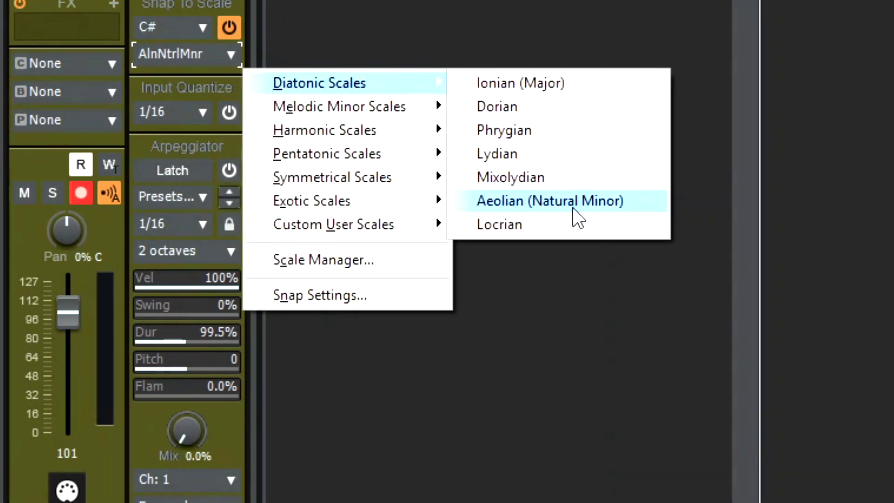
left_click(589, 212)
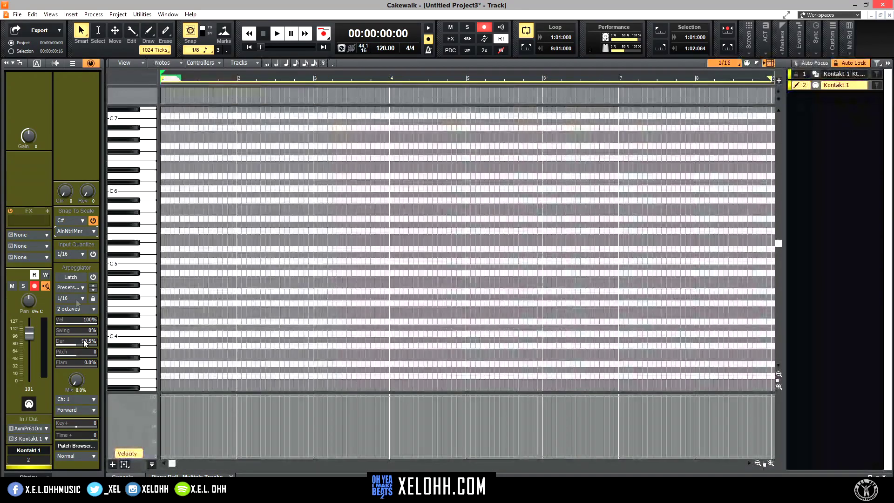
left_click(93, 220)
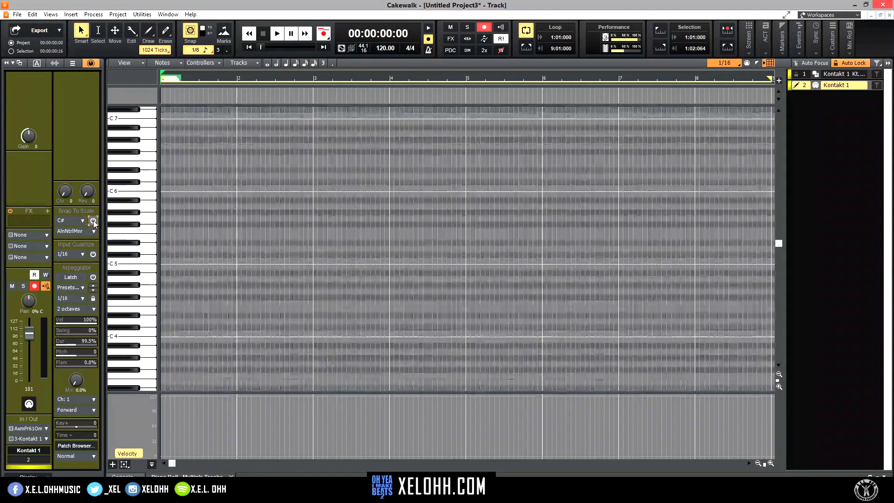
left_click(93, 220)
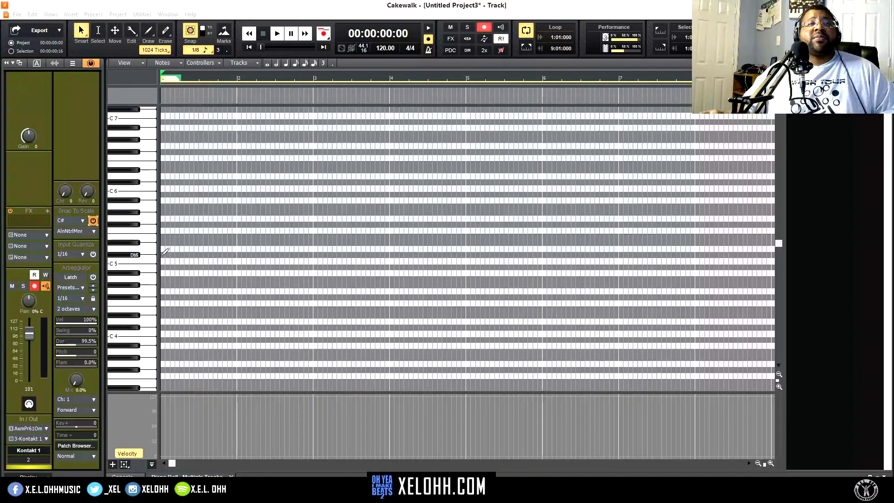
- Set the note duration to Whole and draw a chord of G#4, B4 and Eb5 in bar 1
left_click(266, 64)
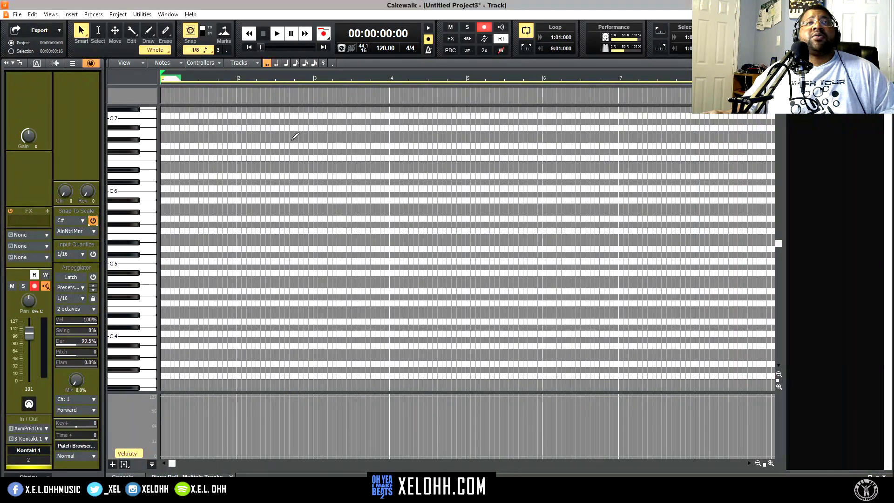
left_click(165, 284)
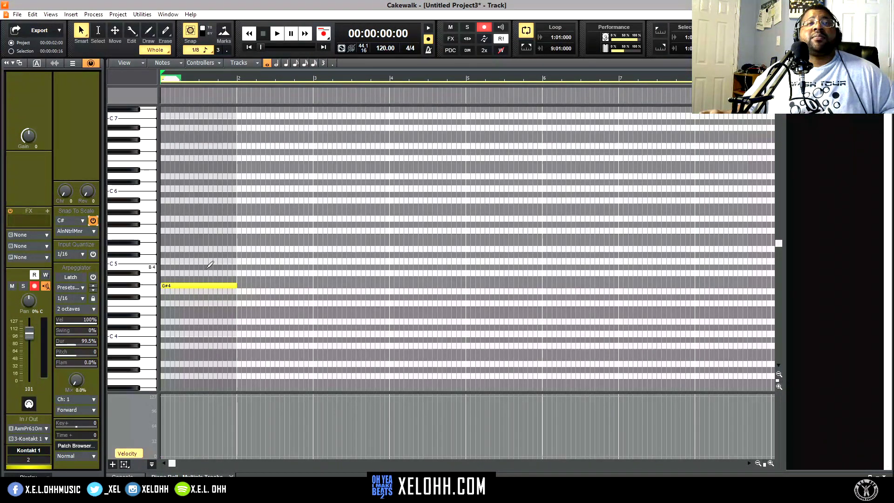
left_click(164, 266)
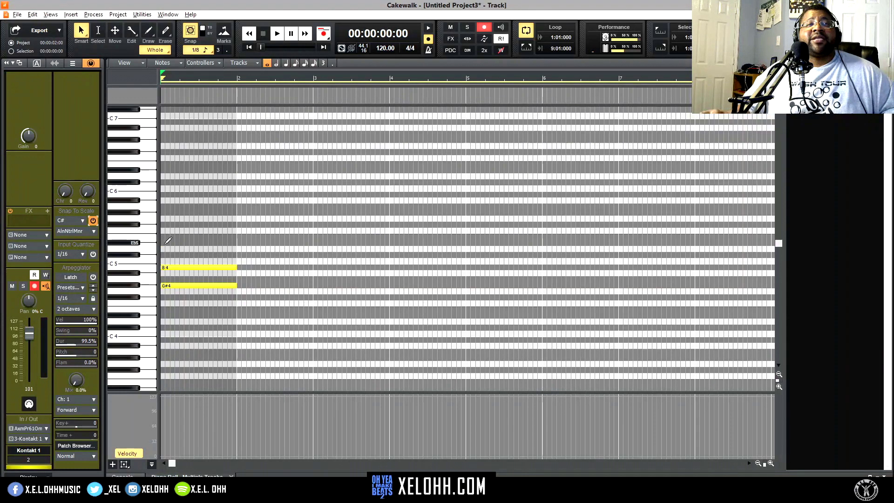
left_click(164, 242)
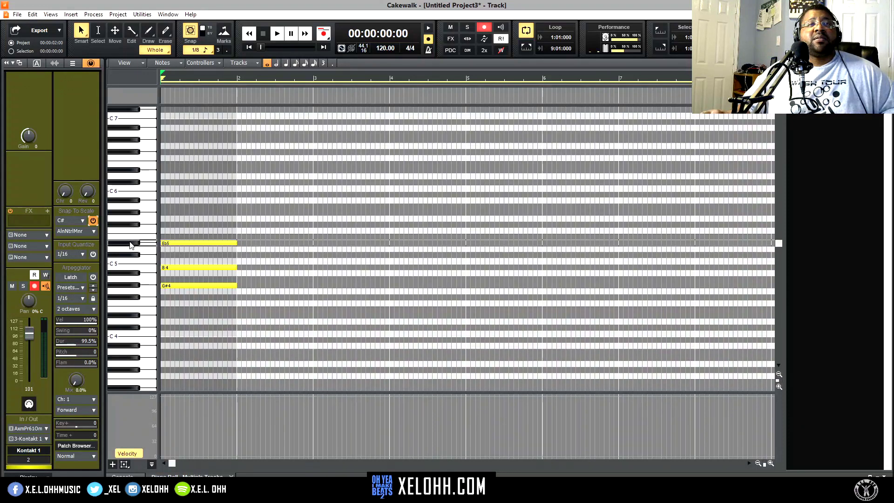
- Add a whole-note chord of Db5, A4 and F#4 in bar 2
left_click(241, 255)
left_click(241, 279)
left_click(241, 298)
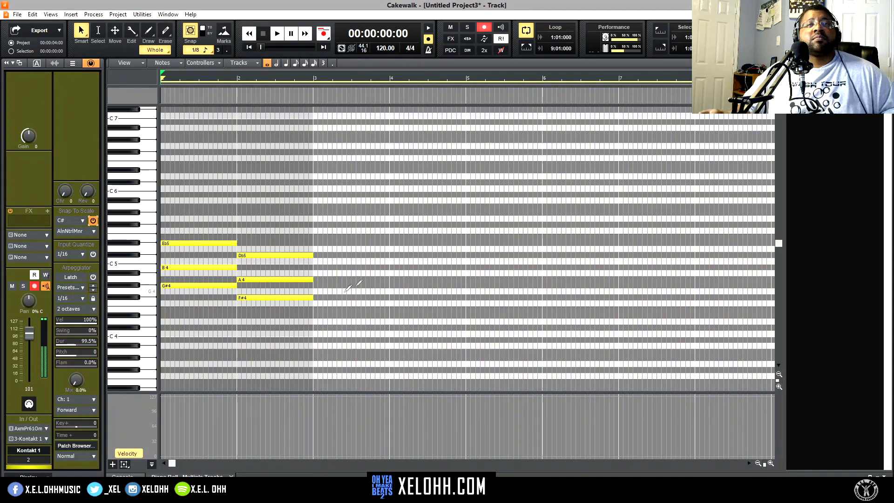
- Draw a whole-note triad in bar 3 and shift it up to Db5, E5 and G#5
left_click(316, 267)
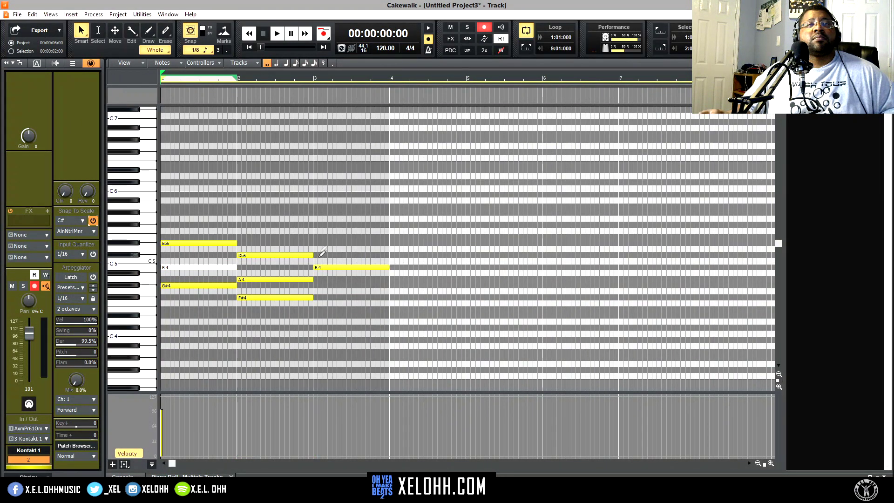
left_click(315, 243)
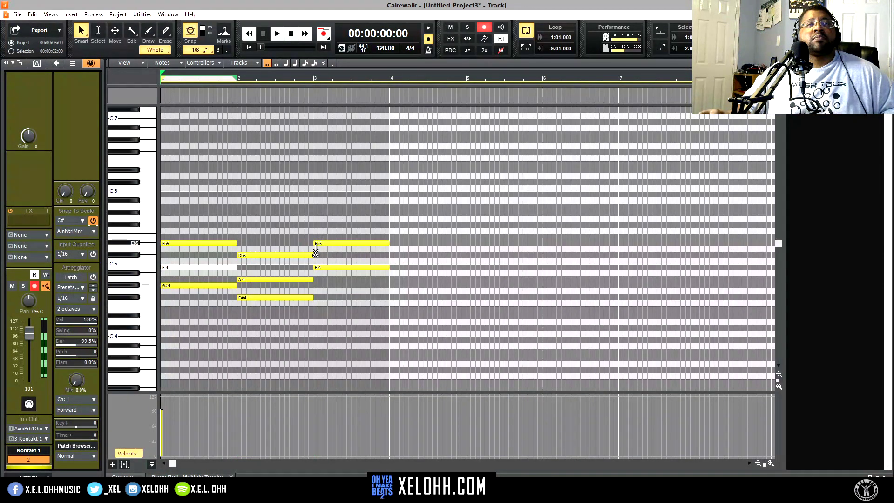
left_click(318, 221)
key("Up")
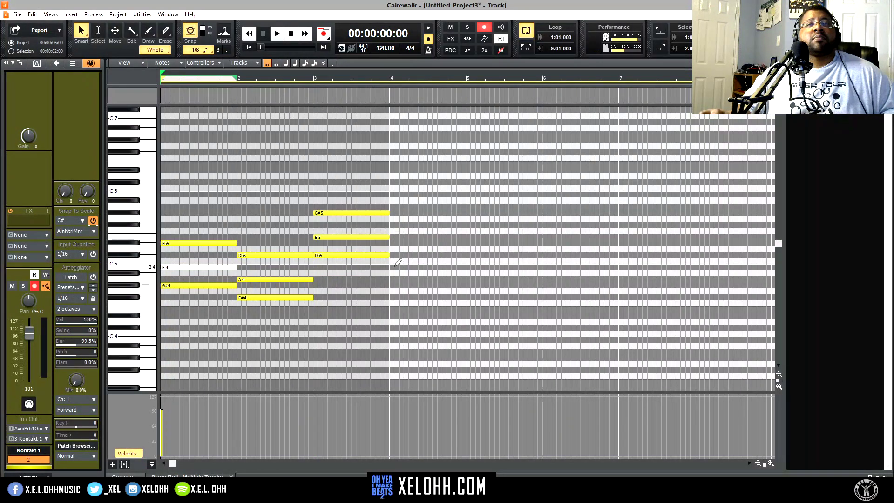
- Add a whole-note chord of B4, Eb5 and F#5 in bar 4
left_click(391, 267)
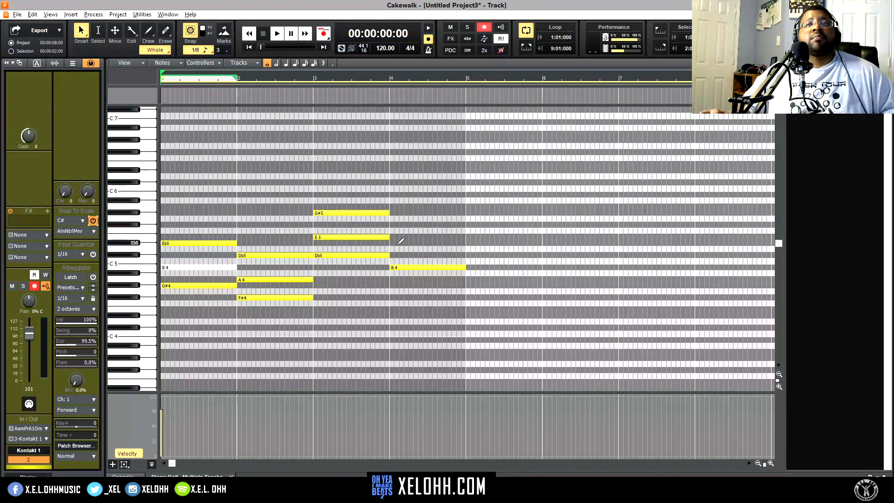
left_click(393, 243)
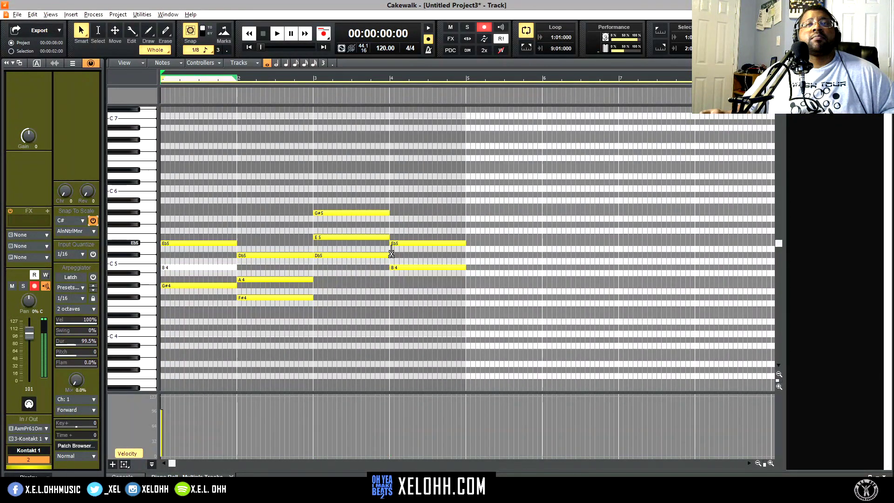
left_click(392, 224)
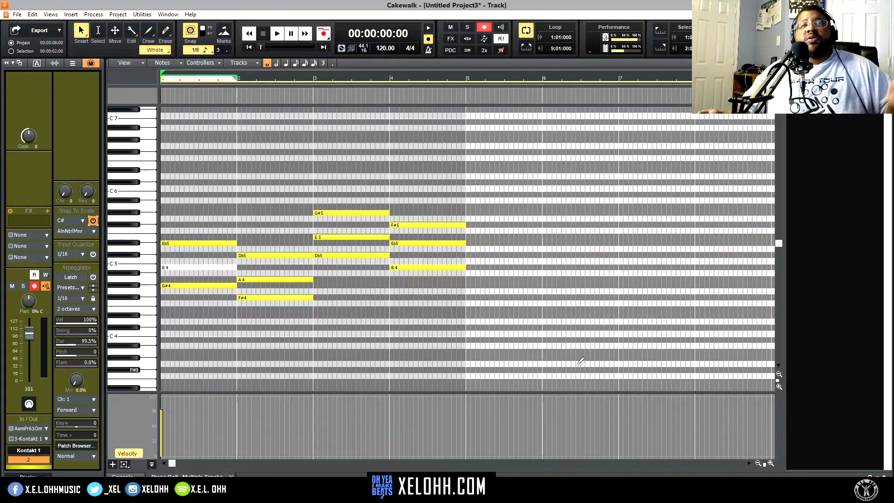
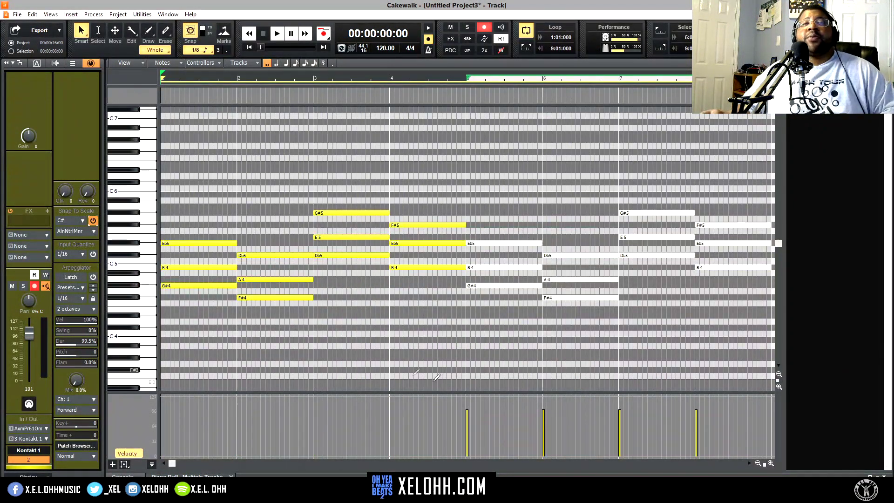
- Transpose the F#4 note in bar 6 up by 12 semitones
left_click(580, 297)
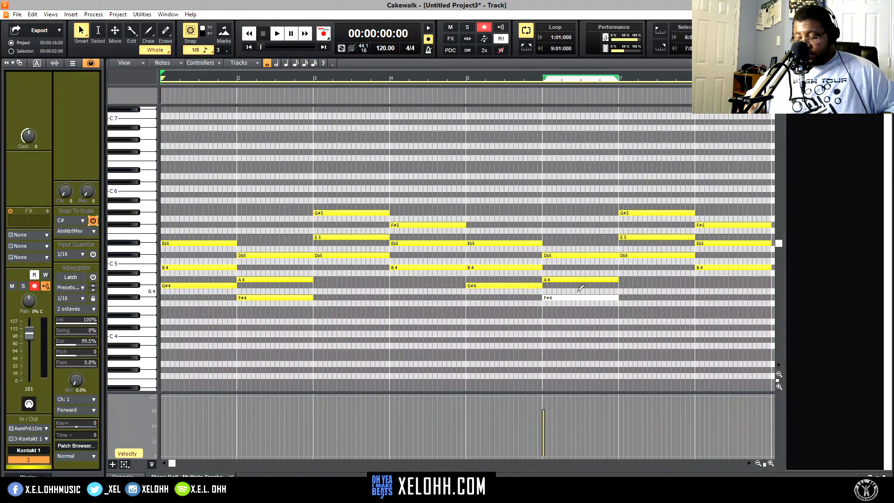
key("shift+t")
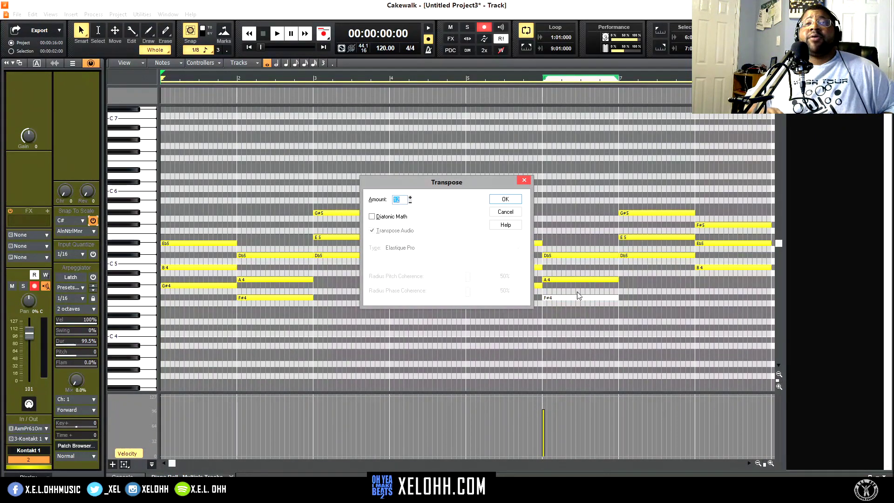
key("Return")
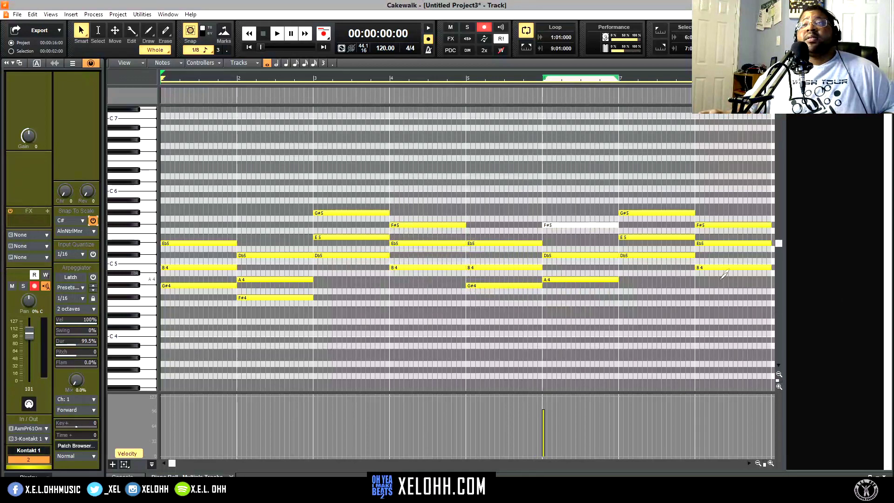
- Play back the eight-bar chord progression
key("space")
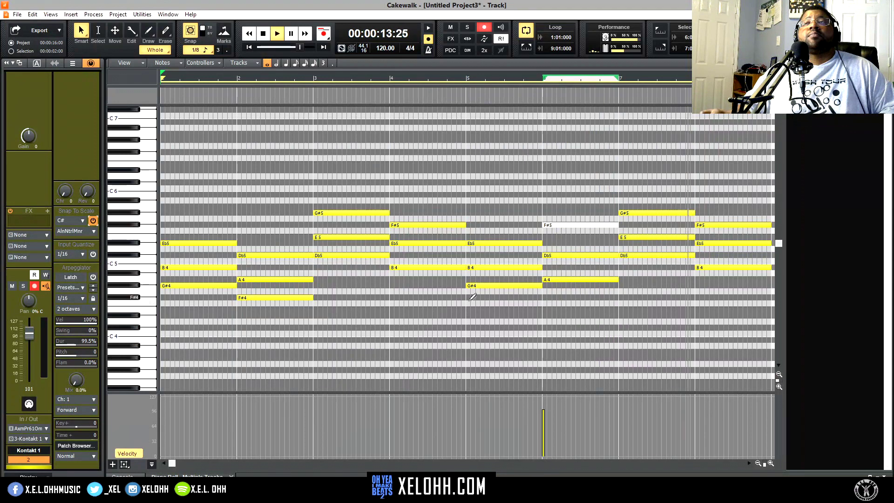
key("space")
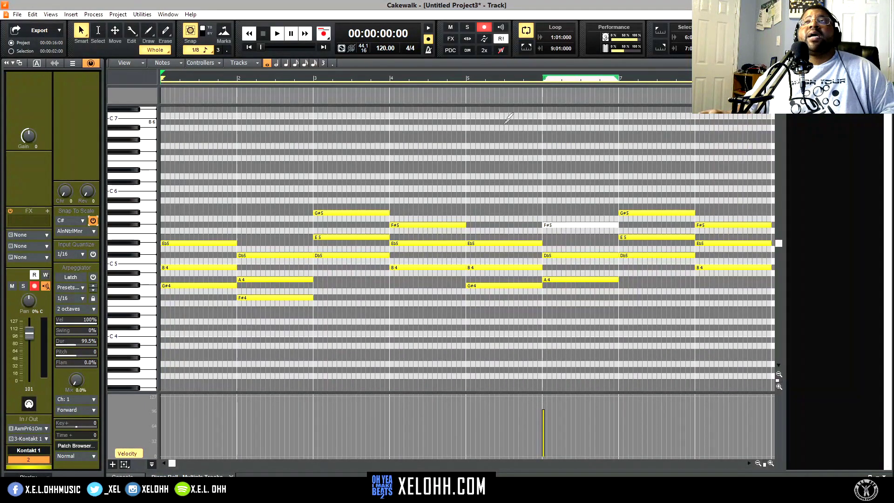
- Add a quarter-note E6 on beat 4 of bar 1 and remove the Db6 on beat 3
key("4")
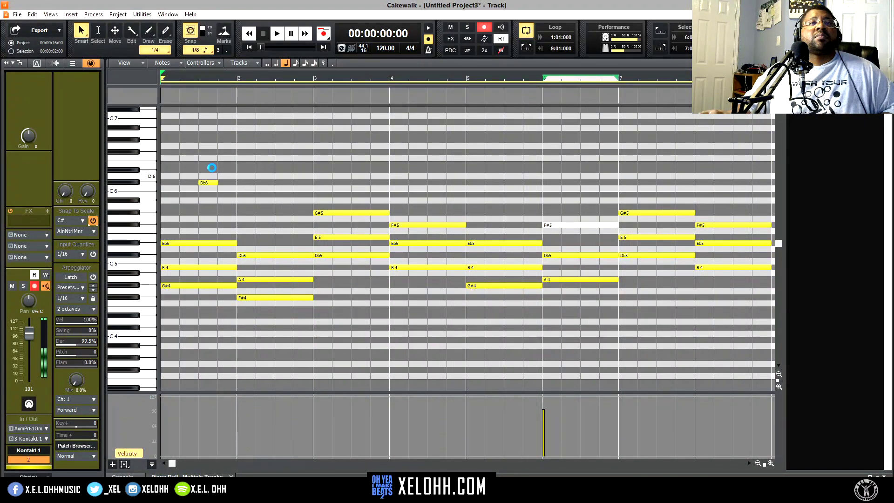
left_click(219, 165)
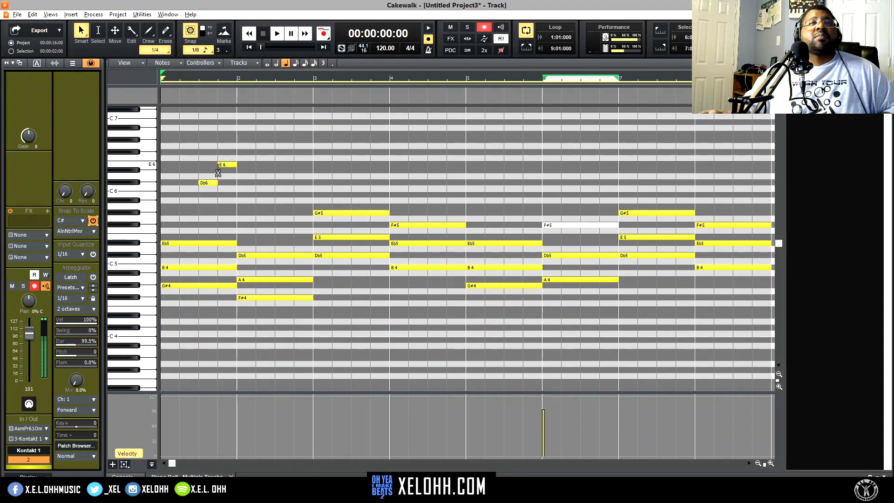
key("space")
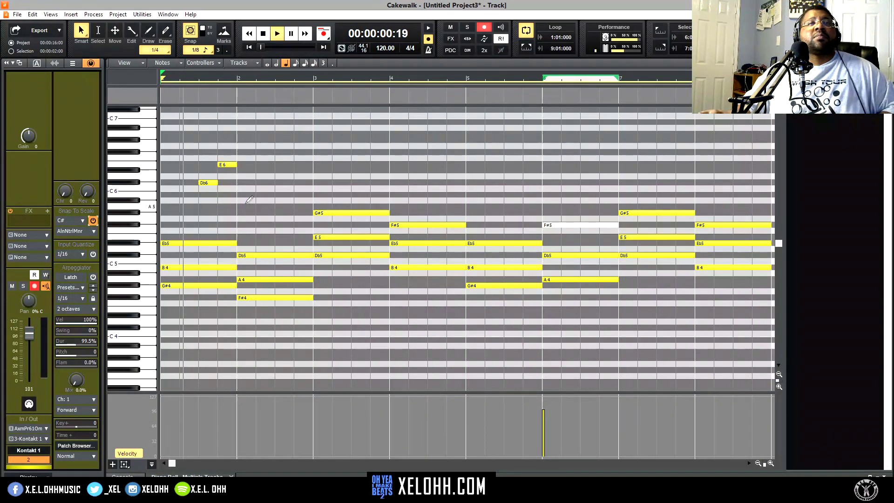
left_click(206, 183)
key("Delete")
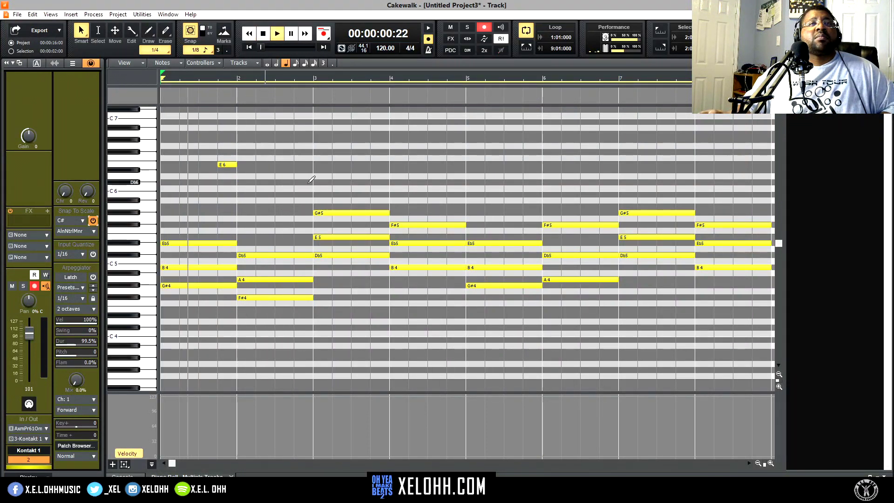
key("space")
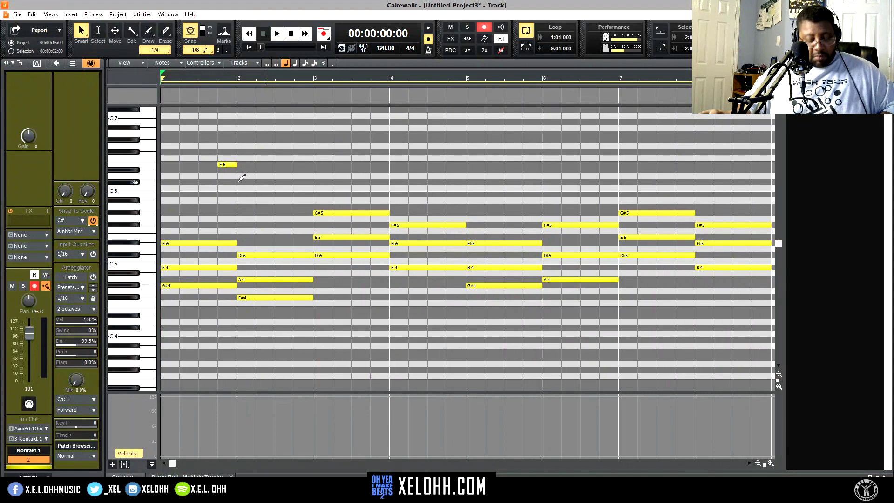
- Add a quarter-note Db6 on beat 1 of bar 2, and eighth notes G#6, F#6, E6 and F#6 from beat 3
left_click(240, 182)
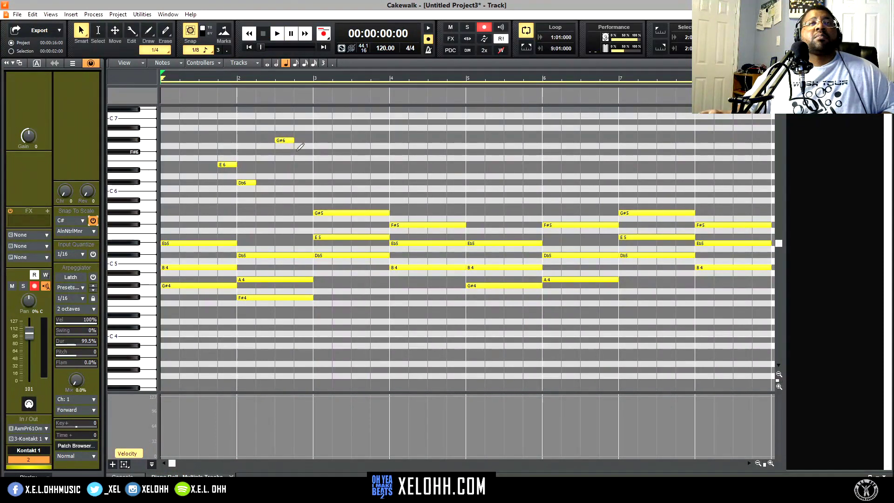
mouse_move(292, 139)
left_mouse_down()
mouse_move(355, 140)
mouse_move(285, 140)
mouse_move(294, 152)
mouse_move(367, 152)
mouse_move(289, 152)
left_mouse_up()
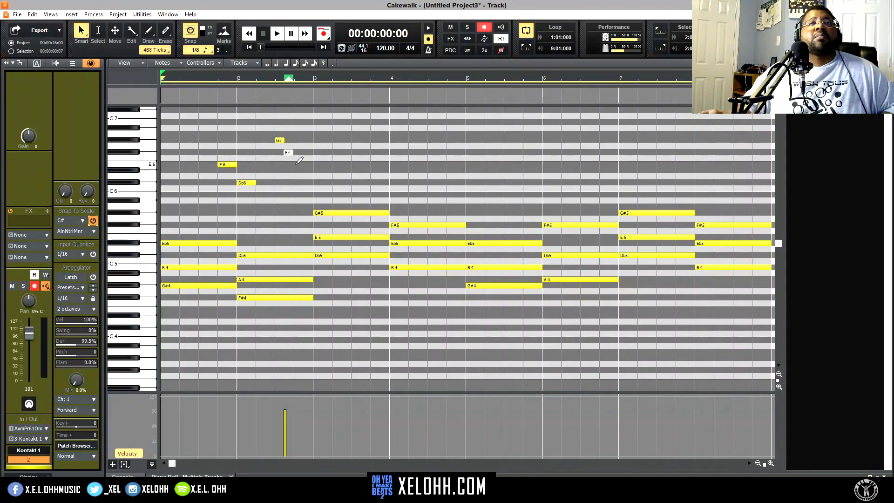
left_click(296, 164)
mouse_move(318, 152)
left_mouse_down()
mouse_move(437, 152)
mouse_move(312, 153)
left_mouse_up()
key("space")
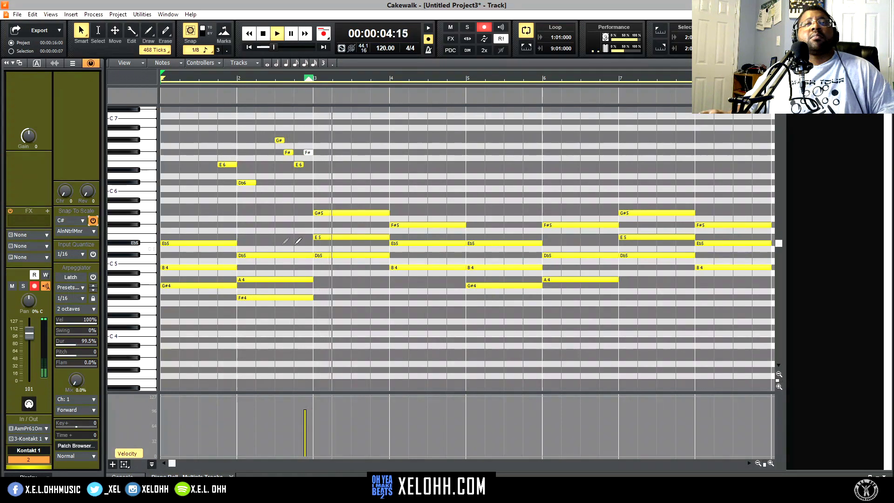
key("space")
- Add a quarter-note E6 on beat 4 of bar 3 and a quarter-note F#6 on beat 1 of bar 4
left_click(373, 166)
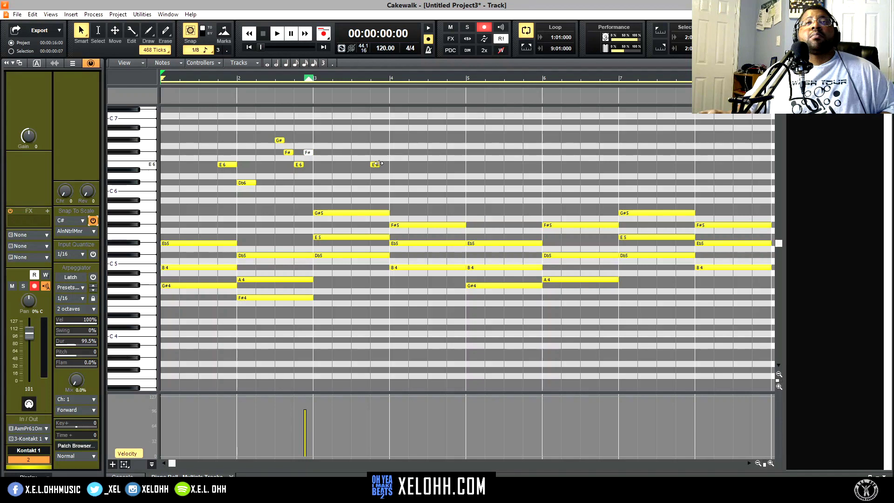
left_click_drag(380, 165, 390, 164)
left_click(393, 152)
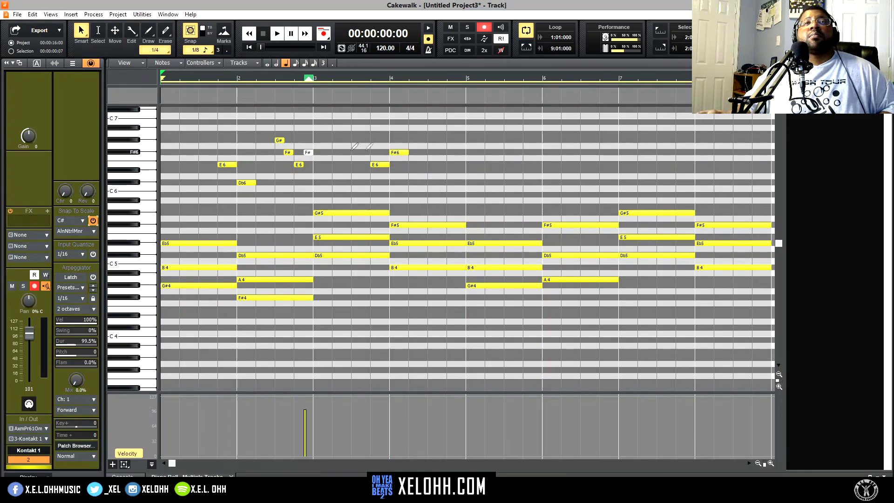
- Copy the four-note eighth-note run from bar 2 to beat 3 of bar 4 and play back the melody
left_click_drag(318, 170, 275, 123)
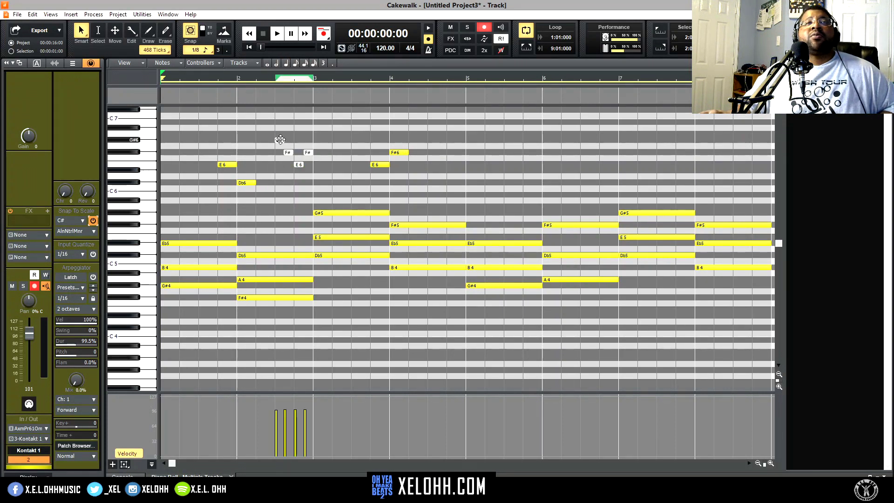
left_click(280, 140)
left_click_drag(280, 139, 428, 144)
key("space")
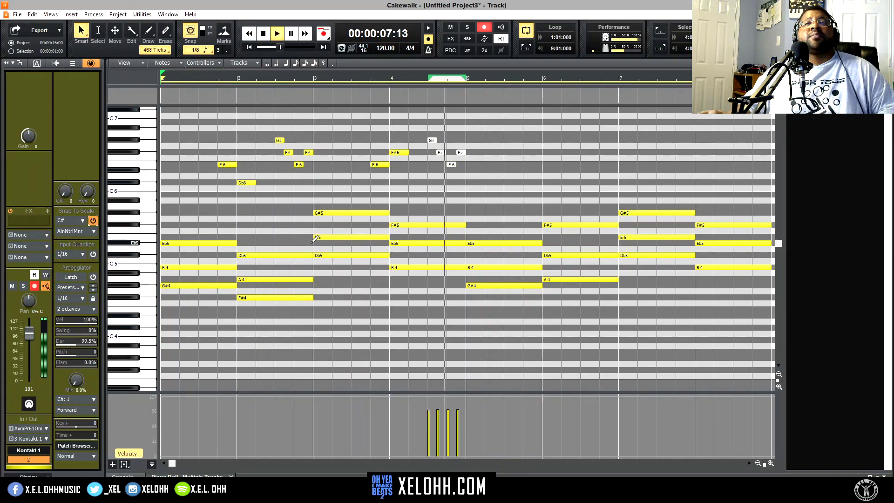
key("space")
- Copy the 12 melody notes four bars ahead to 5:04:000, raised one scale step so they start on F#6, and start playback
left_click_drag(470, 191, 196, 121)
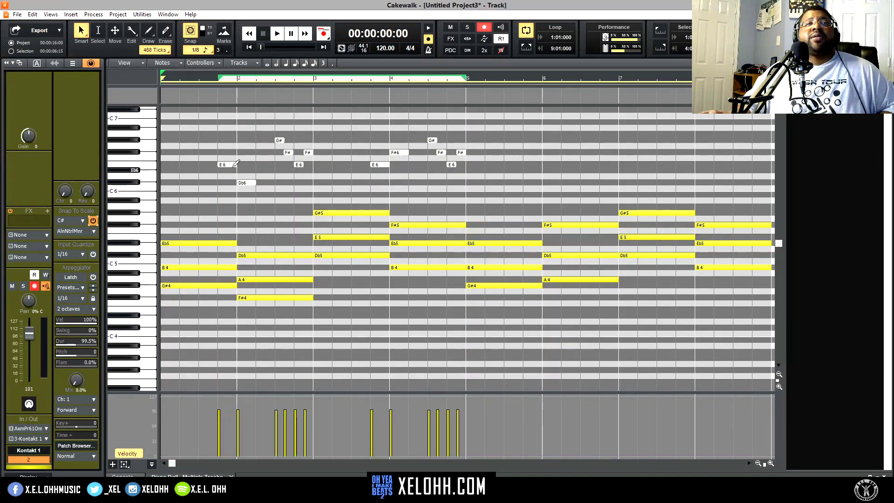
left_click_drag(227, 164, 530, 166)
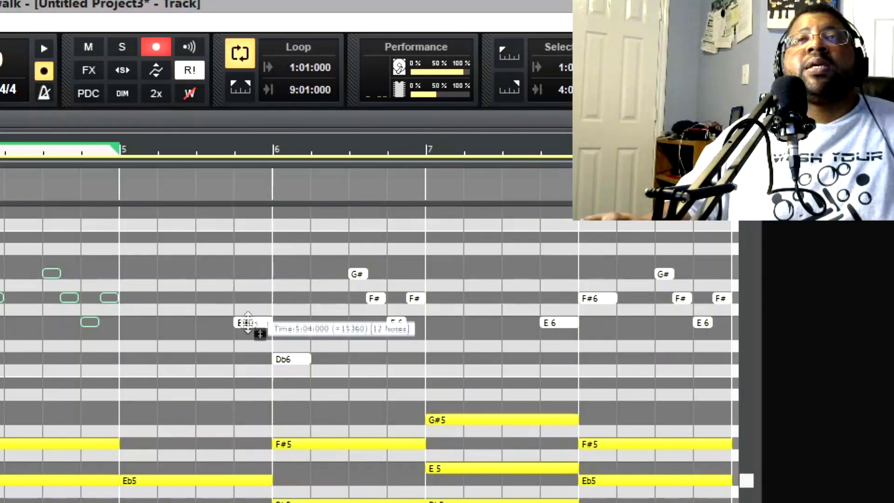
left_click_drag(248, 323, 251, 305)
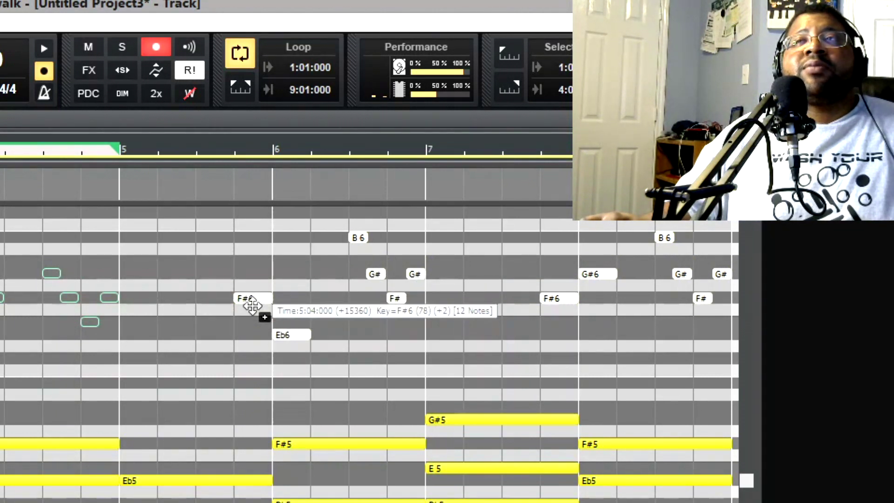
left_click_drag(252, 305, 251, 305)
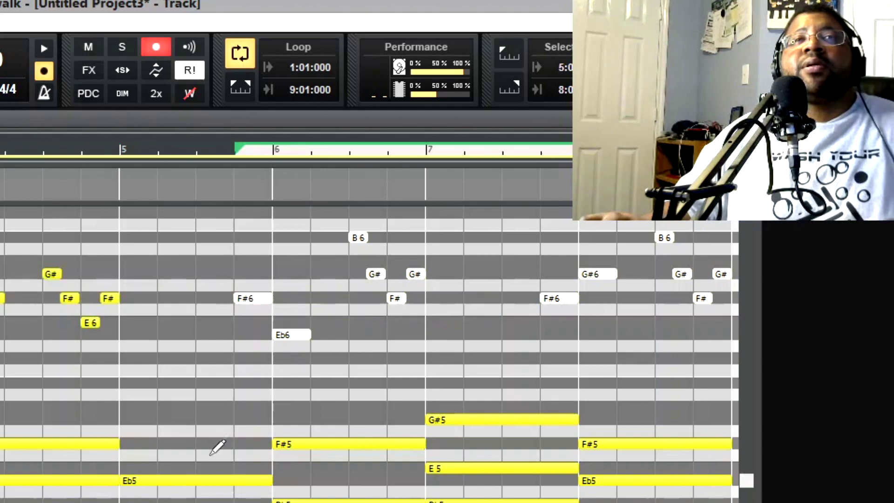
key("space")
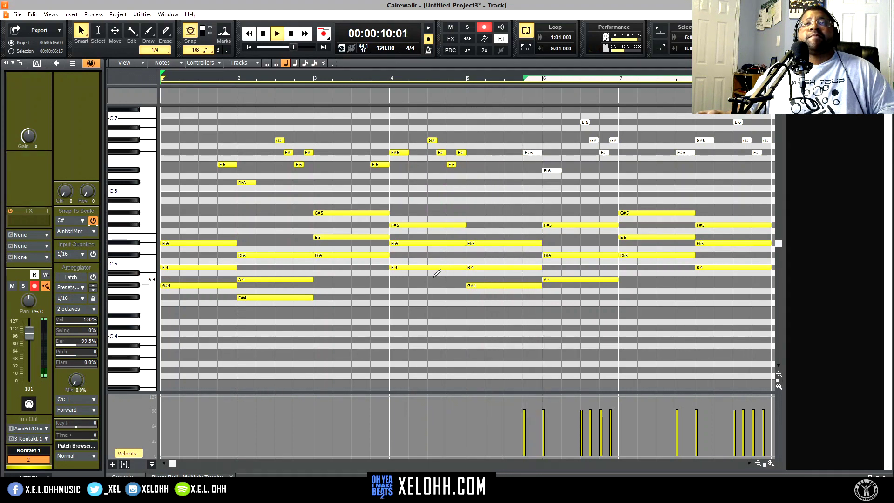
- Raise the Eb6 melody note at the start of bar 6 to E6 and stop playback
right_click(561, 191)
left_click(555, 170)
left_click_drag(555, 170, 553, 163)
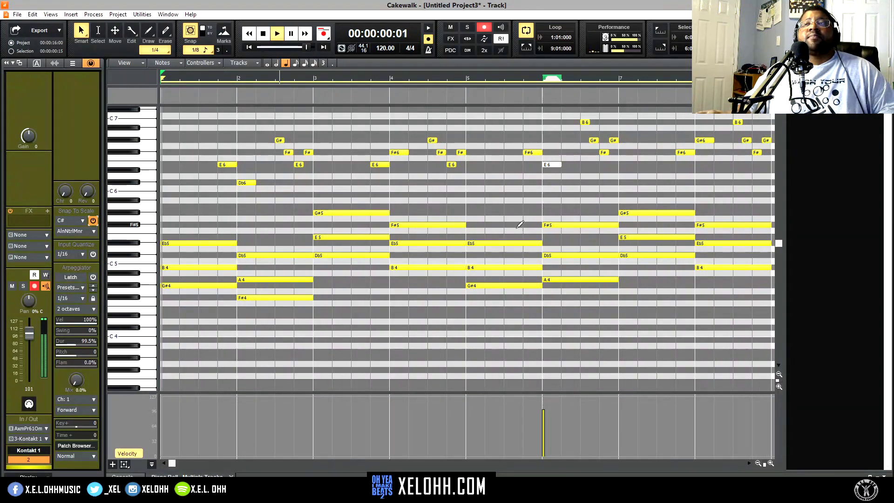
key("space")
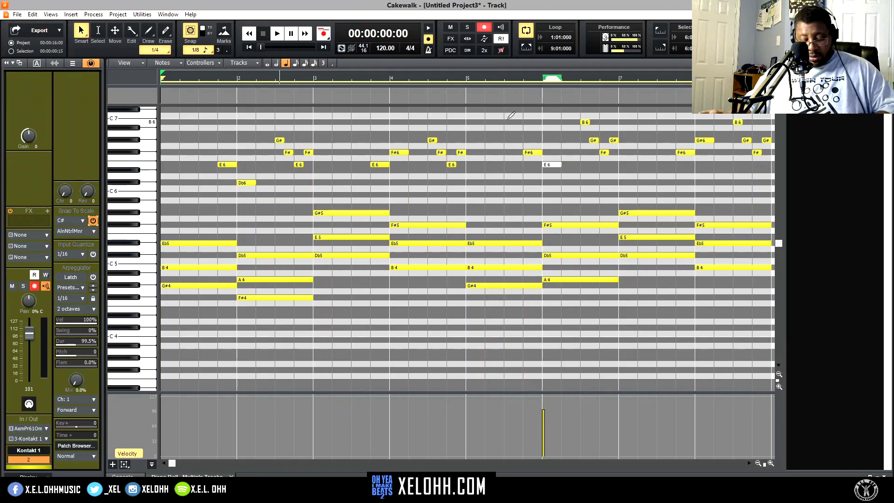
- Return to the track view and place "XEL Hi Hat loop RIV 2.wav" on a new audio track starting at bar 1
key("d")
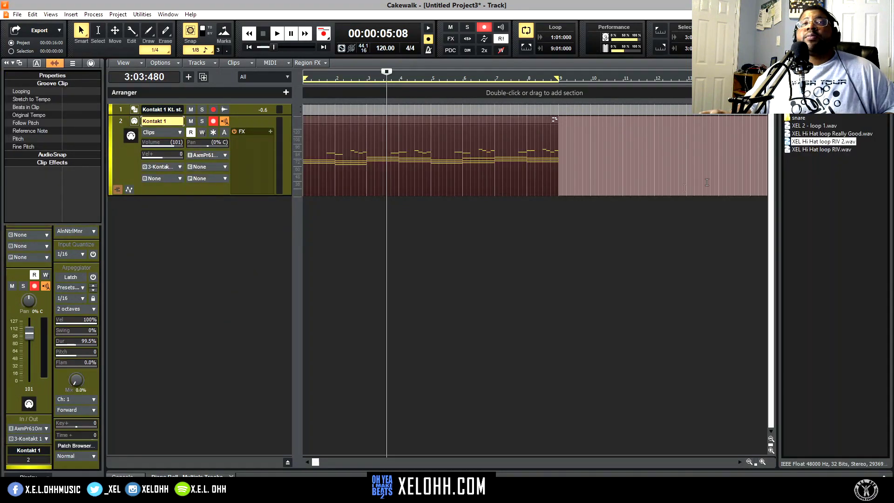
left_click_drag(824, 144, 317, 207)
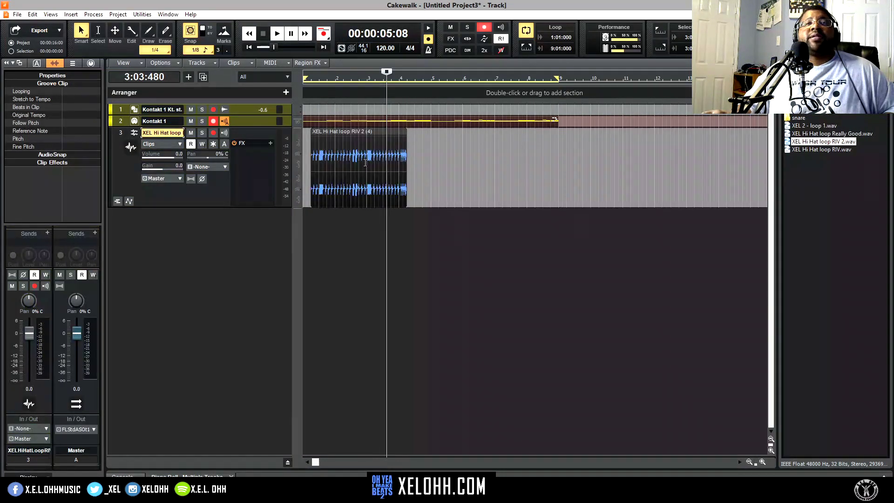
left_click_drag(380, 135, 364, 134)
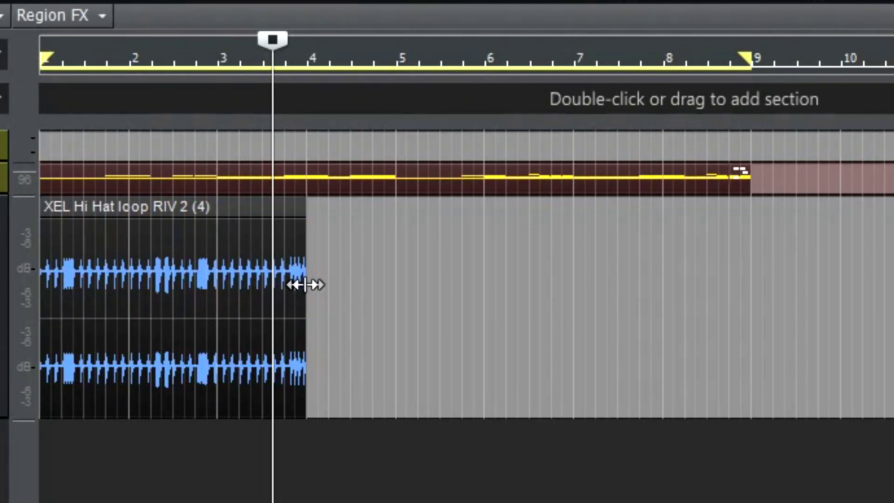
- Time-stretch the hi-hat clip to 133% so it ends at bar 5, and play the song from the start
left_click_drag(305, 284, 390, 304)
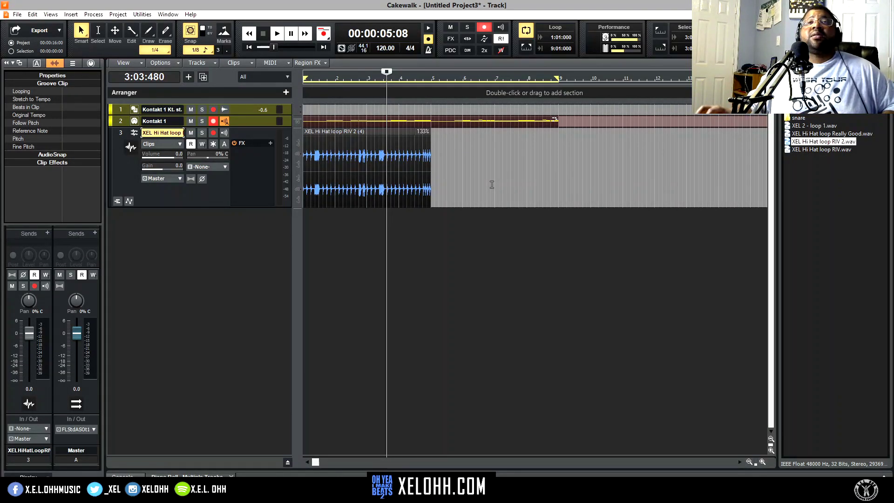
left_click(419, 135)
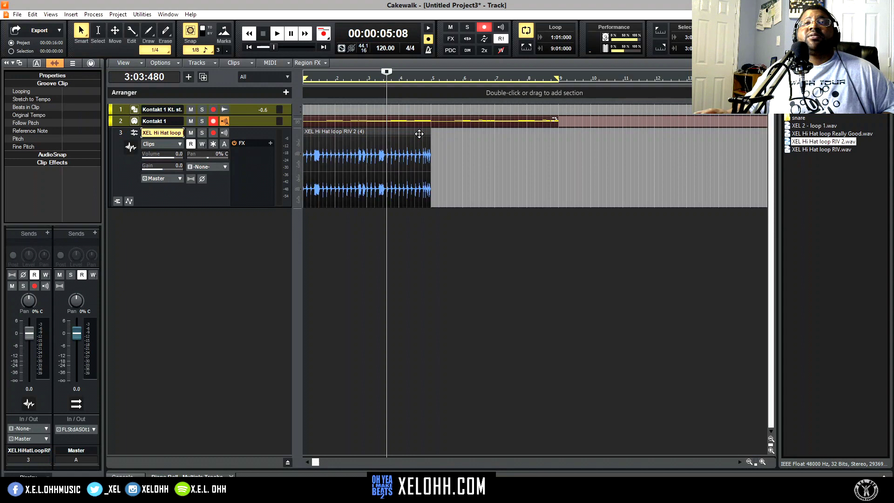
key("w")
key("space")
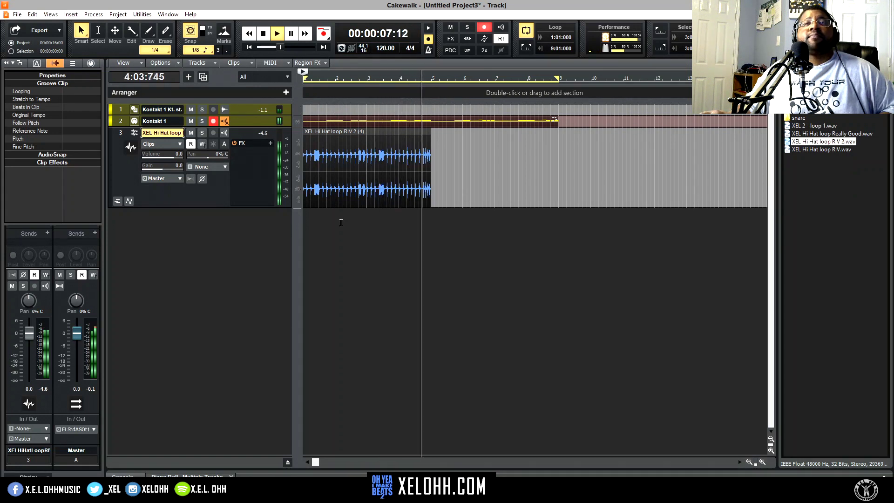
key("space")
- Set the project tempo to 140 and time-stretch the hi-hat clip to 86% so it ends at bar 5
double_click(382, 48)
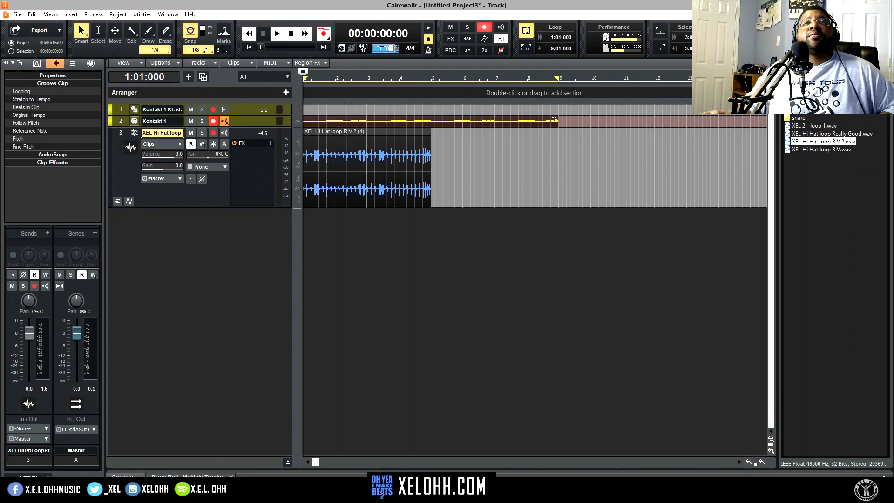
double_click(382, 49)
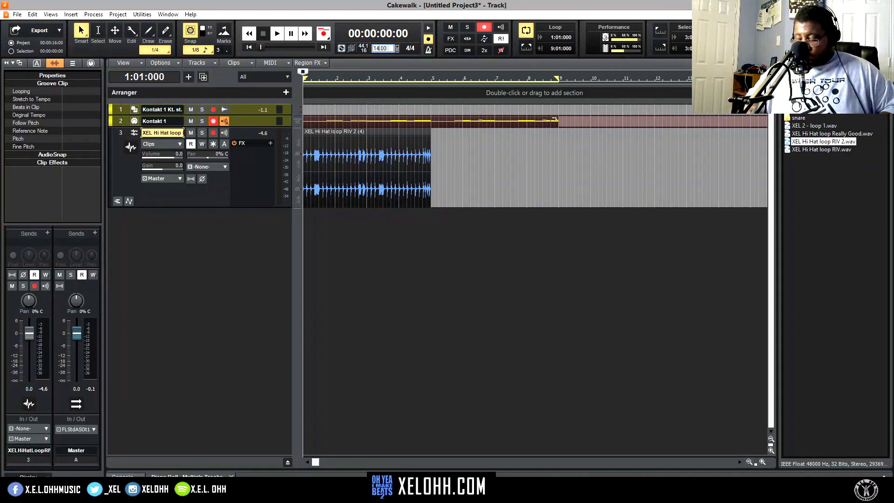
key("Return")
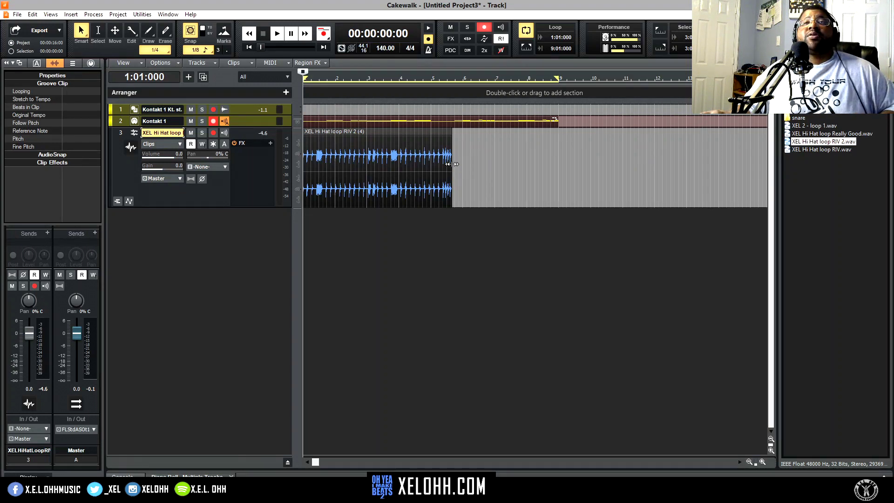
left_click_drag(451, 164, 431, 164)
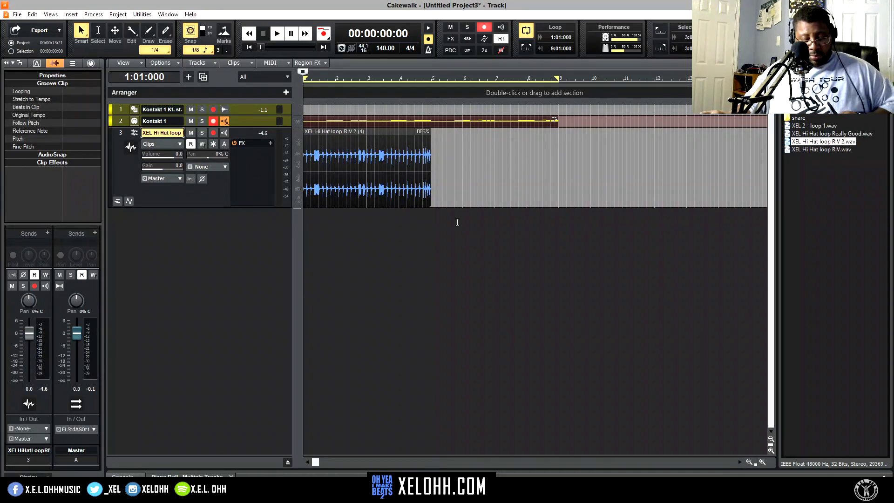
left_click(420, 133)
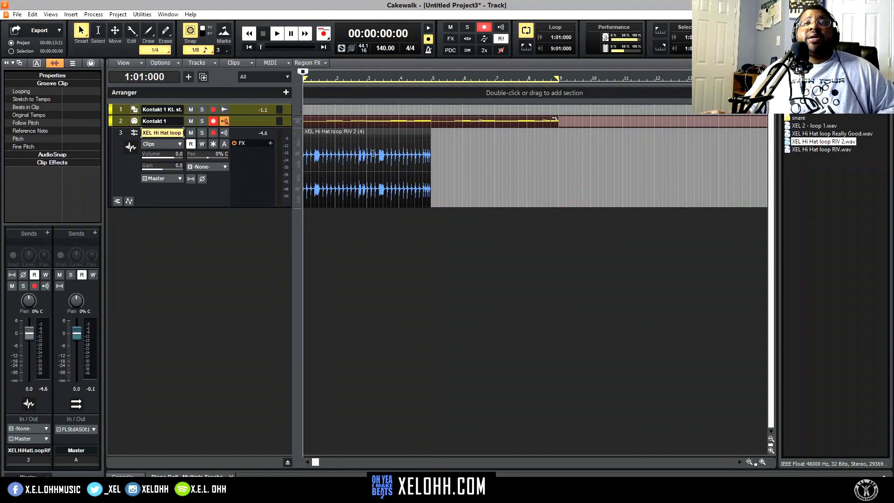
- Audition the hi-hat clip at the new tempo, enable looping on it, and extend it to bar 9
left_click(353, 136)
key("space")
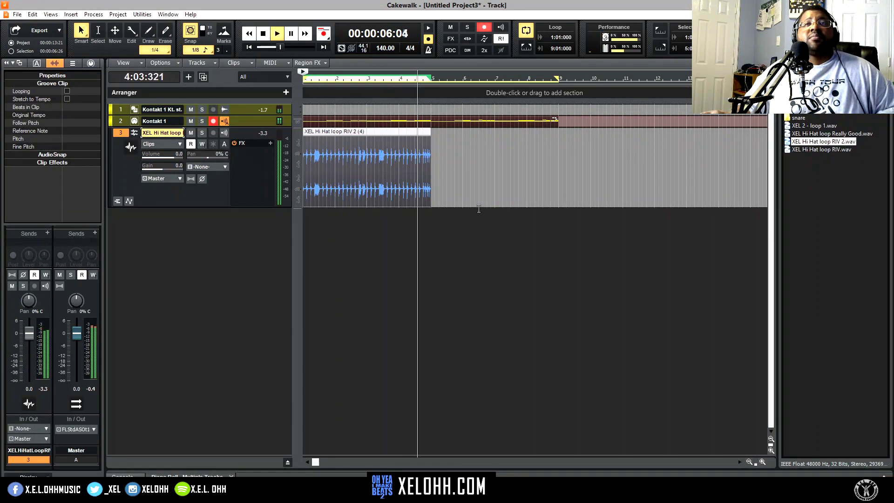
key("space")
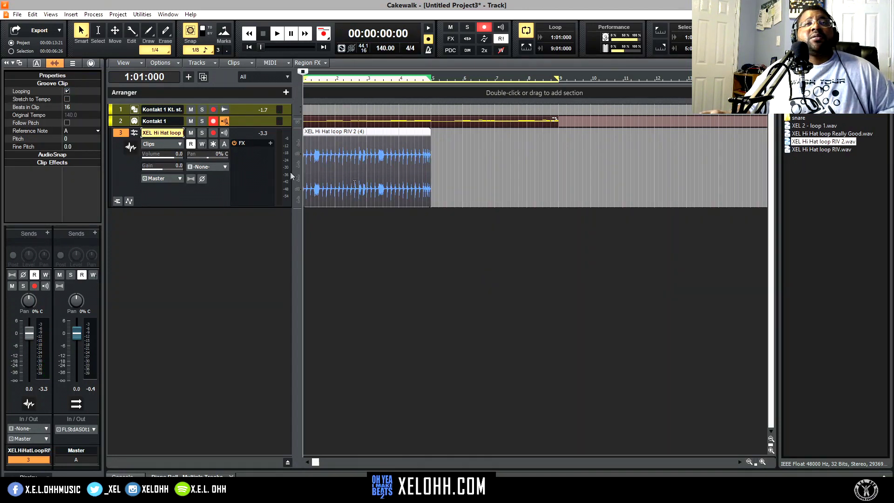
left_click_drag(430, 168, 555, 177)
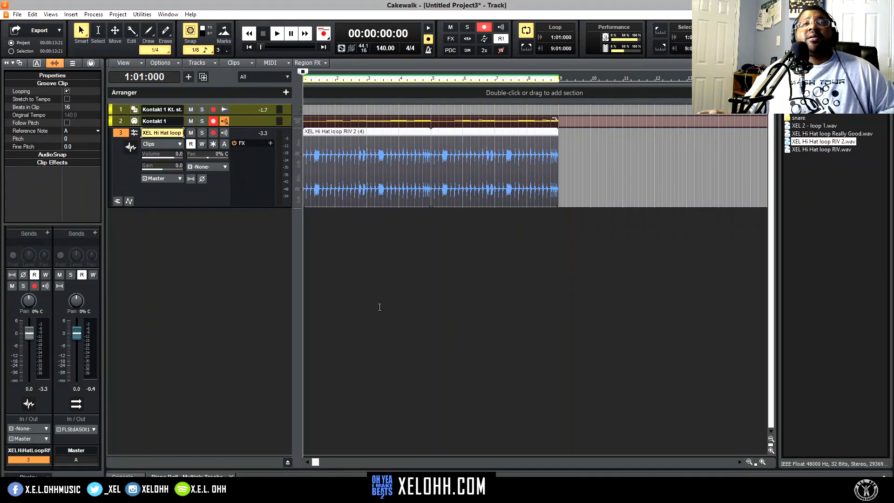
- Audition the song briefly and insert the XEL Sitala Kit 1 drum tracks from a track template
key("space")
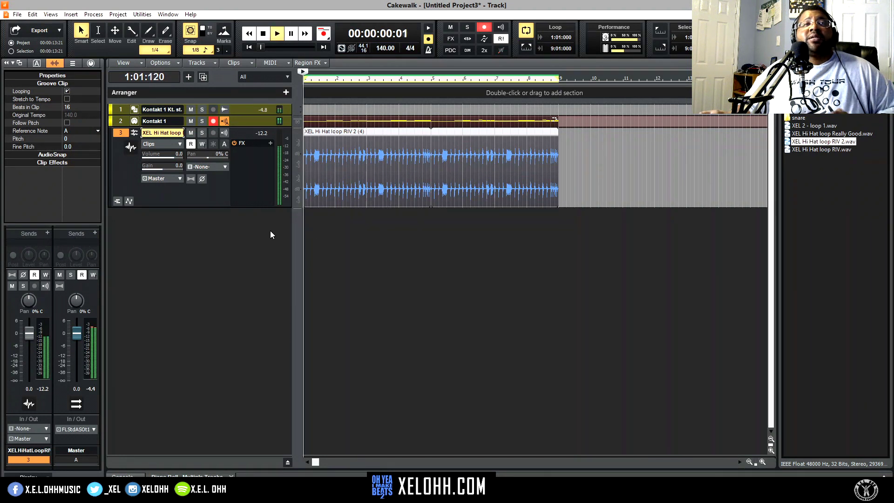
key("space")
right_click(233, 231)
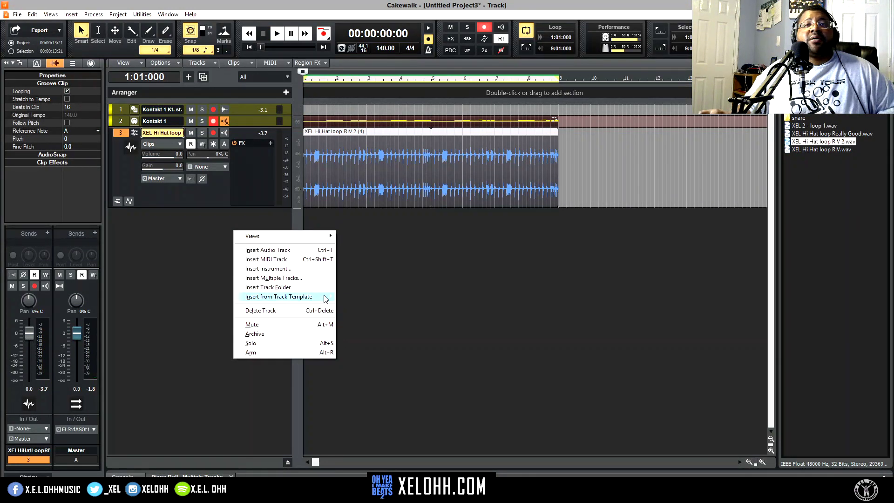
mouse_move(325, 296)
left_click(363, 468)
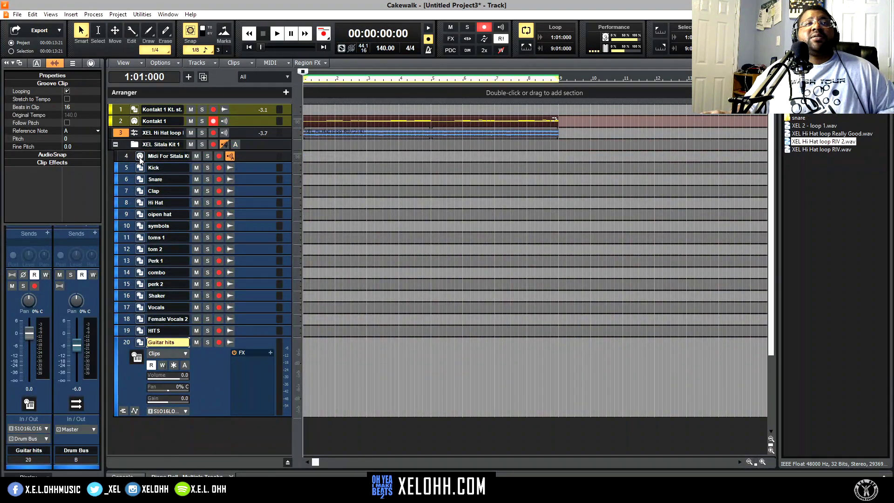
- Show the Sitala MIDI track's step sequencer without the plug-in window and extend its pattern clip to bar 9
left_click(140, 158)
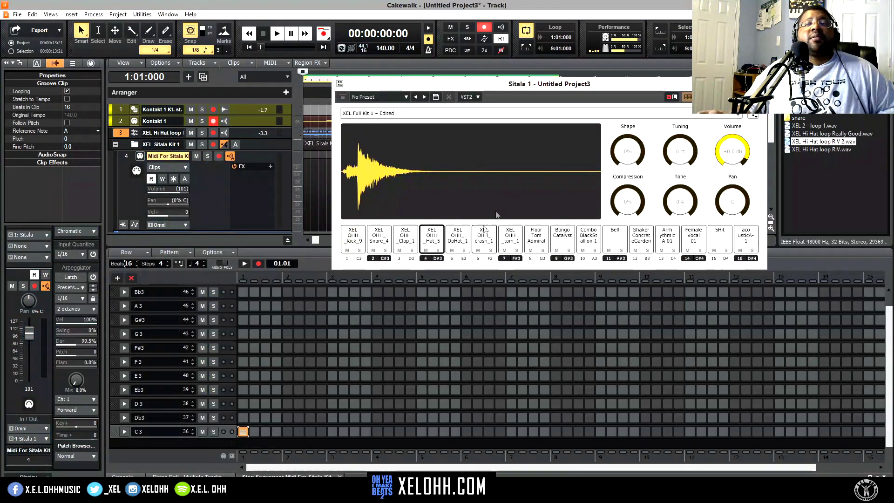
left_click(761, 84)
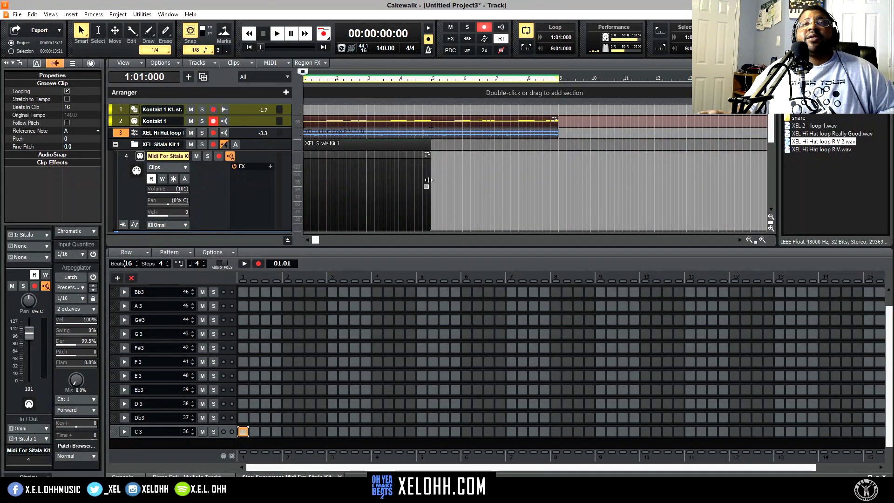
left_click_drag(428, 179, 558, 198)
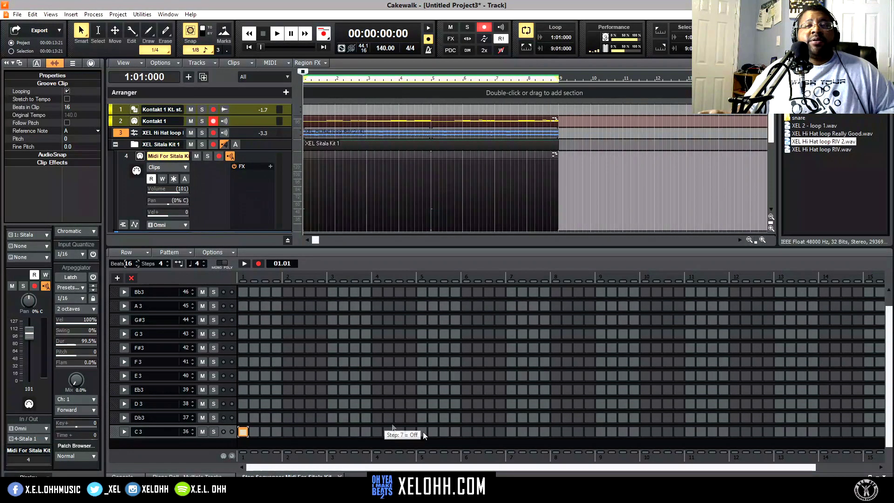
- Place hits on steps 9, 15, 19 and 25 of the Db3 row while auditioning the pattern
key("space")
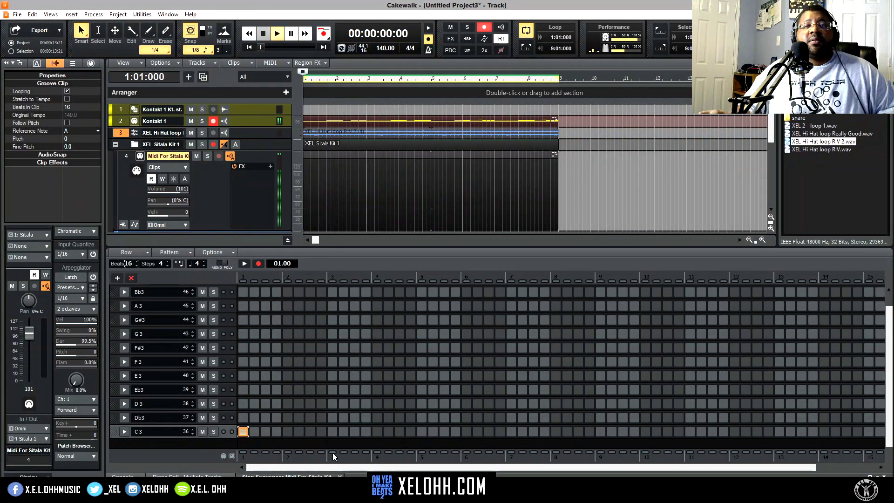
key("space")
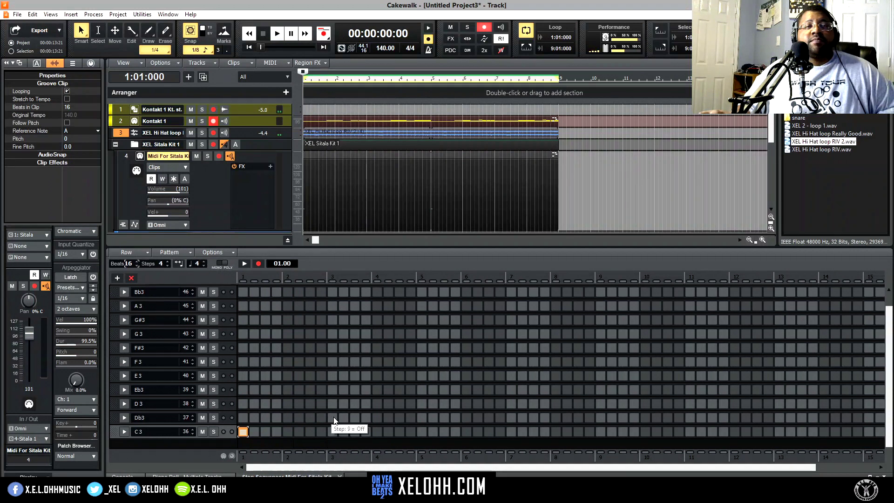
key("space")
left_click(333, 418)
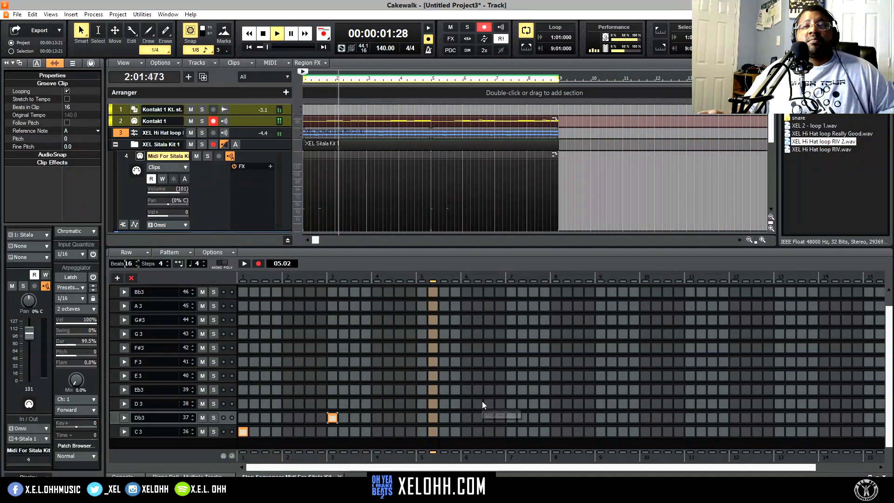
key("space")
left_click(389, 419)
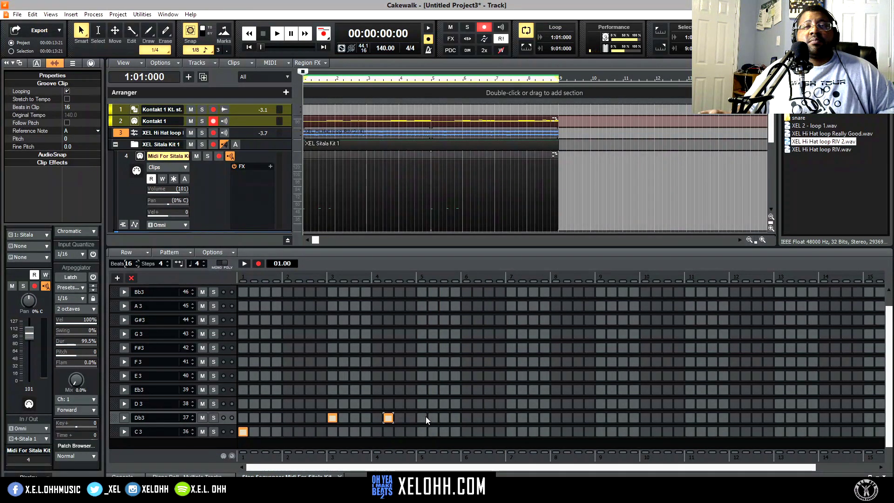
left_click(390, 419)
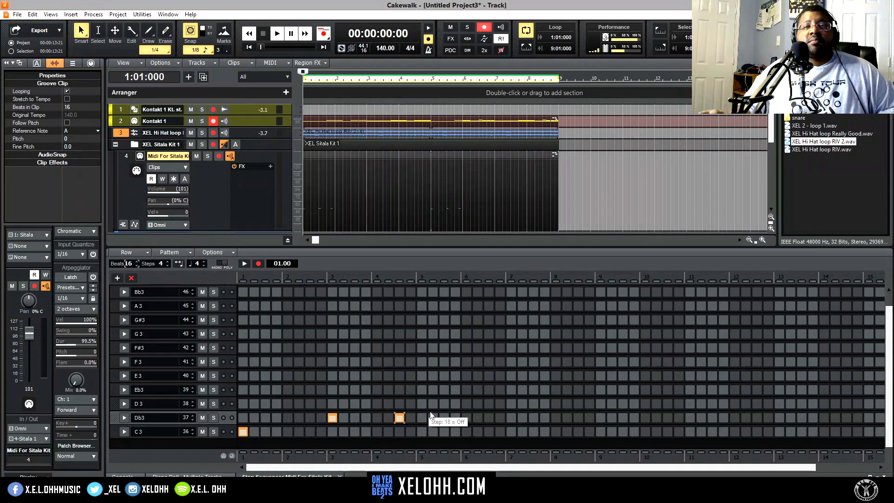
left_click(443, 417)
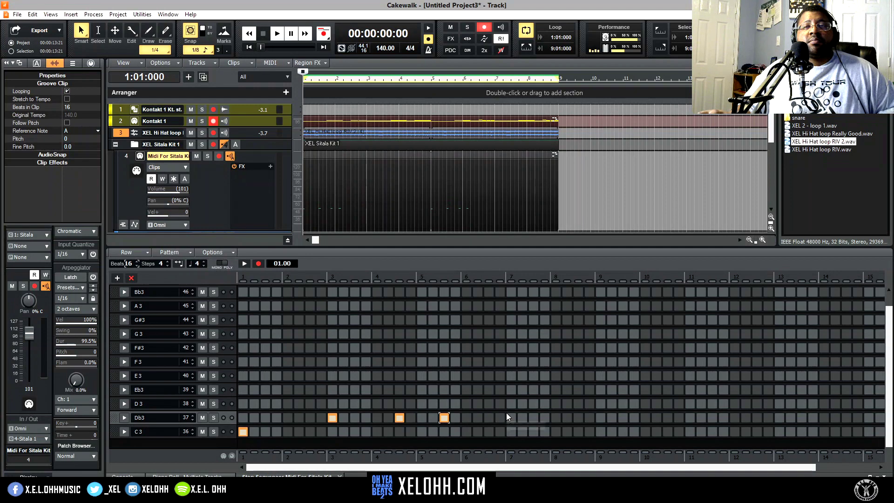
left_click(512, 419)
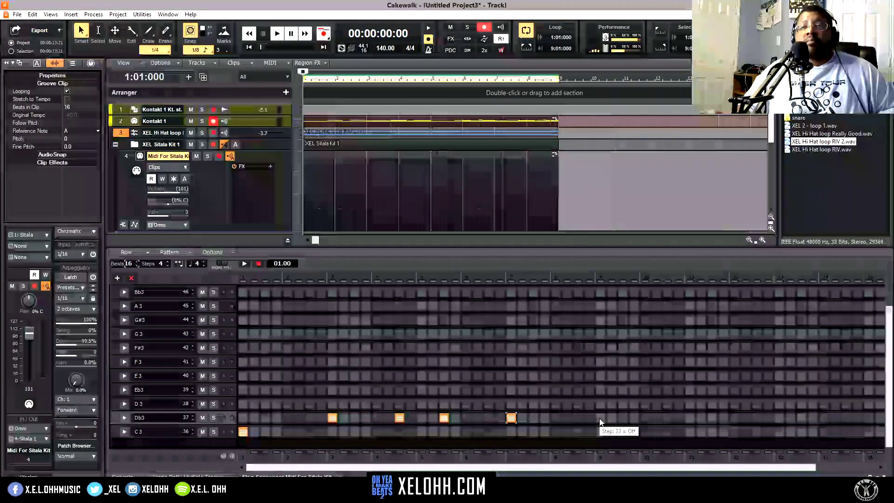
- Add Db3 hits on steps 41 and 57, collapse the inspector, and play the pattern
left_click(691, 418)
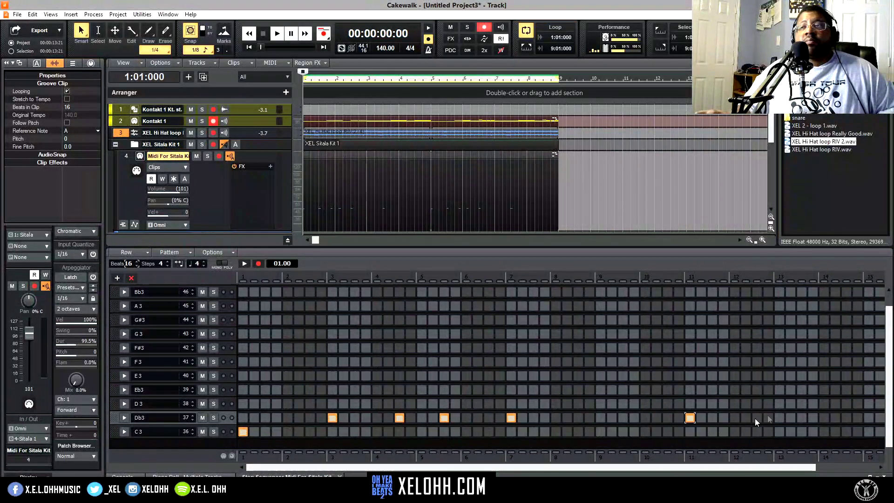
left_click(867, 418)
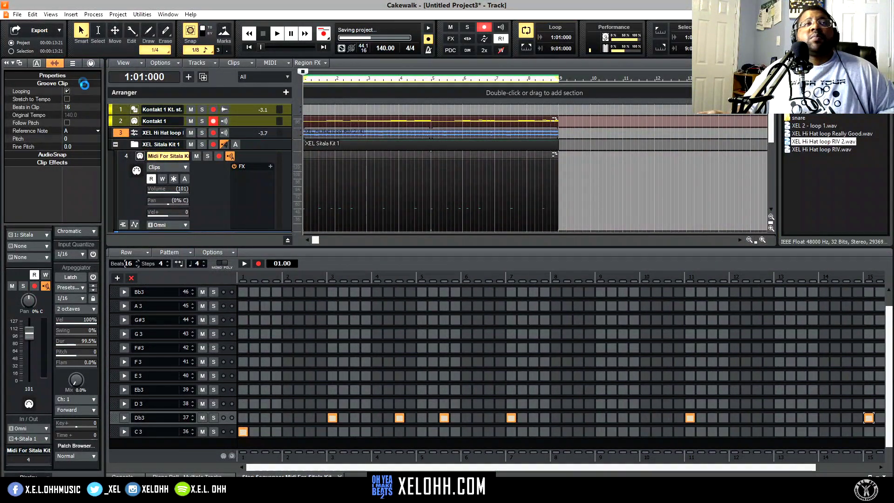
left_click(6, 63)
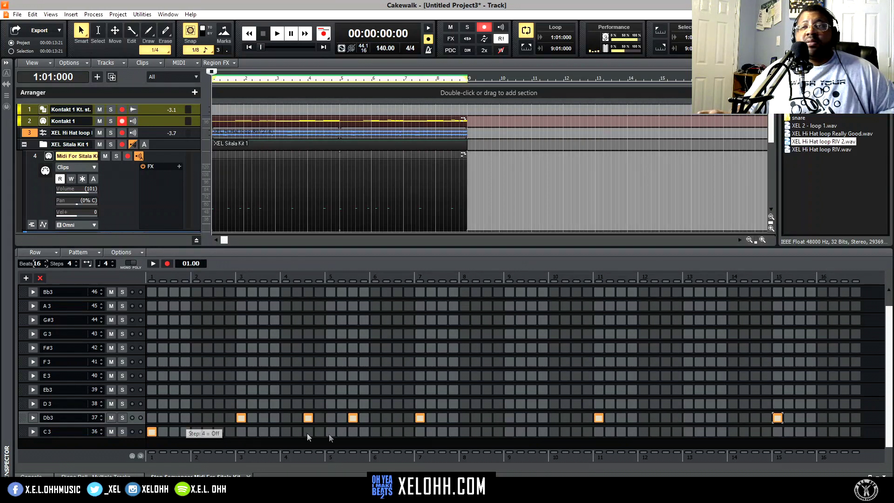
key("space")
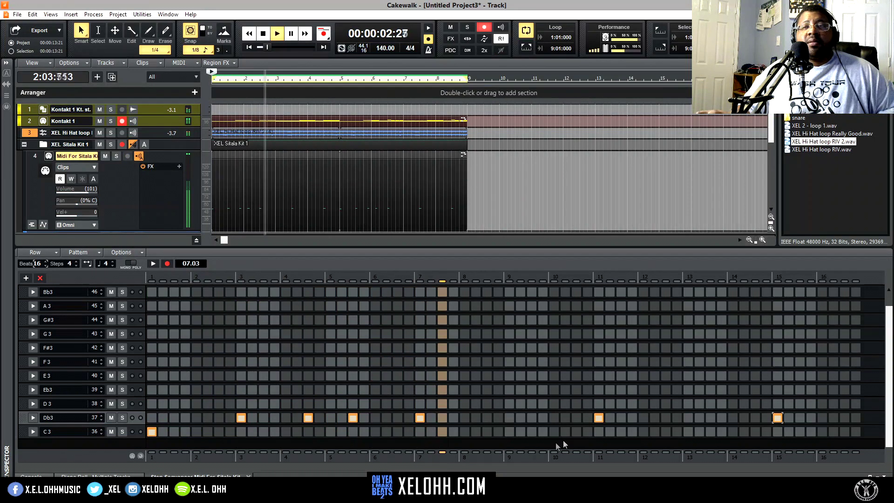
key("space")
- Try Db3 hits on steps 33, 39 and 43 instead of those on steps 41 and 57, and audition the pattern
left_click(509, 417)
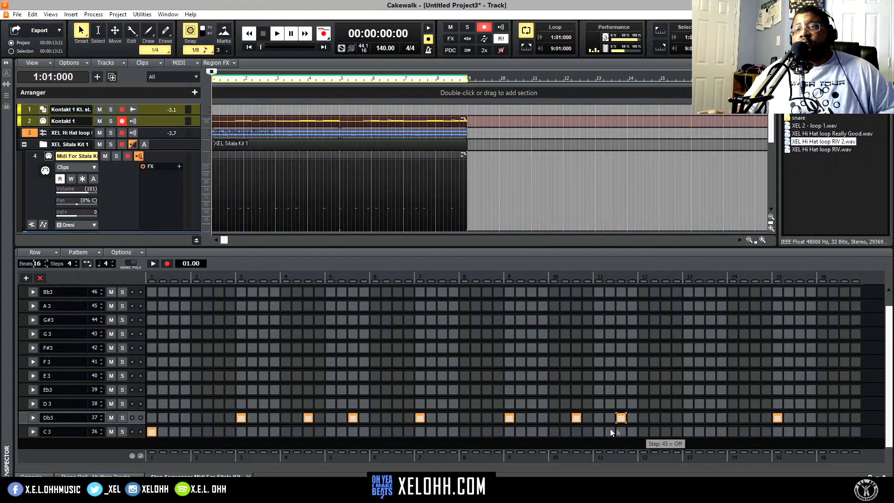
left_click(777, 417)
key("space")
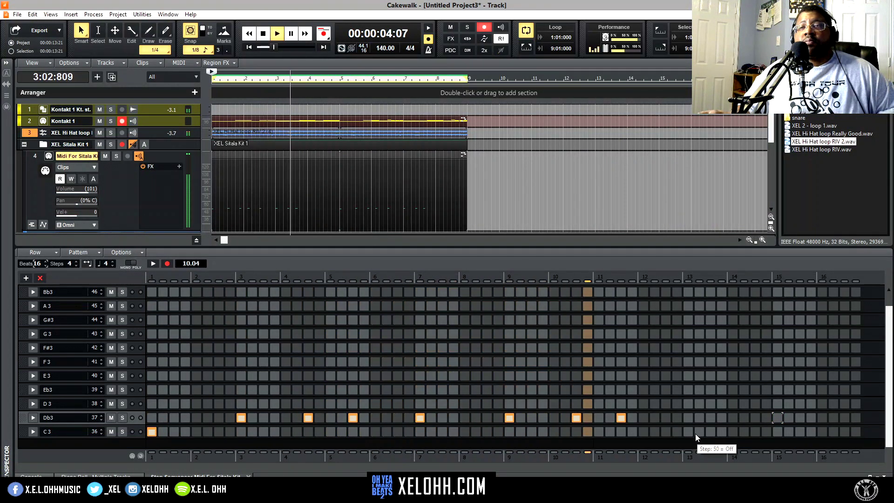
key("space")
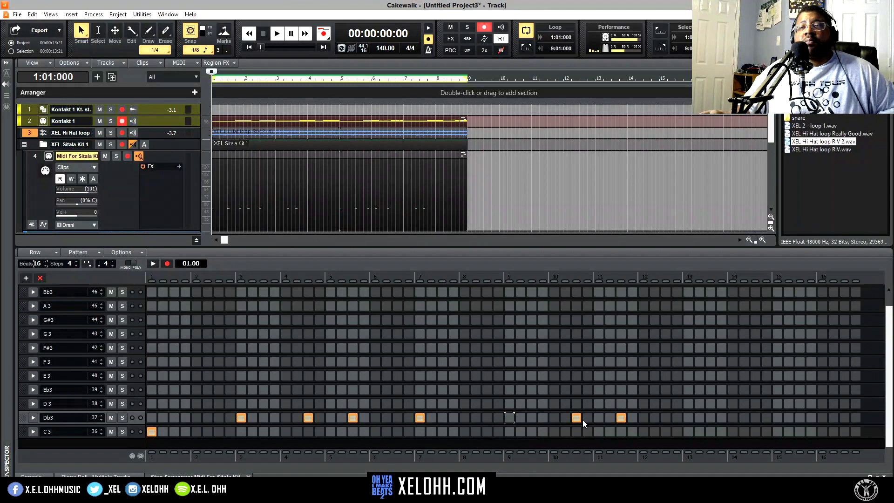
- Replace the trial Db3 hits on steps 33, 39 and 43 with a C3 hit on step 33, and play the pattern
left_click(577, 418)
left_click(508, 432)
left_click(621, 418)
key("space")
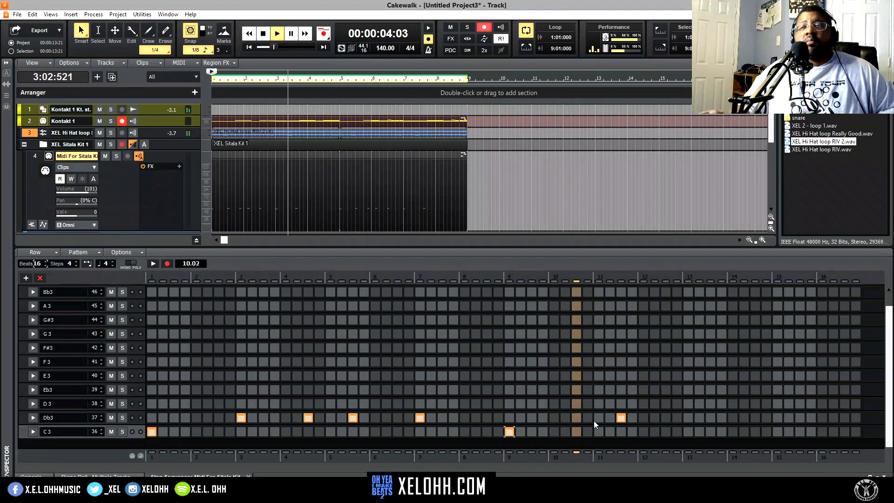
- Place Db3 hits on steps 41, 47, 51 and 57 in the second half of the pattern
left_click(598, 418)
key("space")
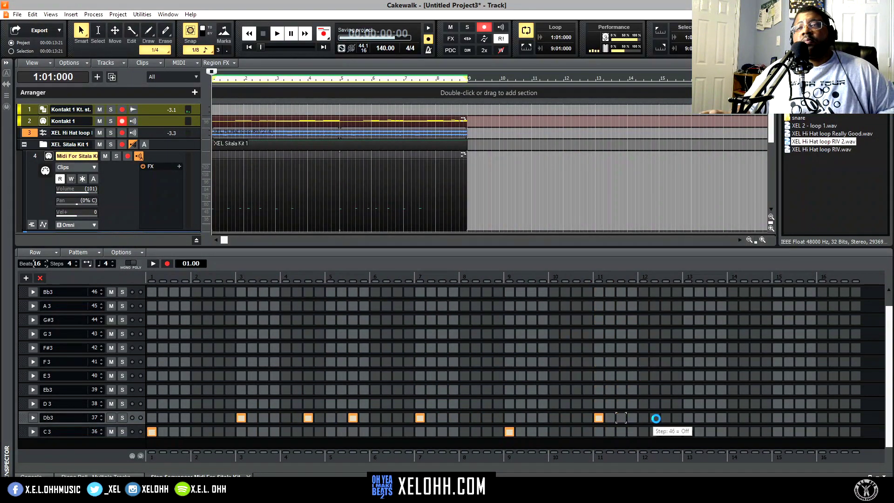
left_click(710, 417)
left_click(778, 417)
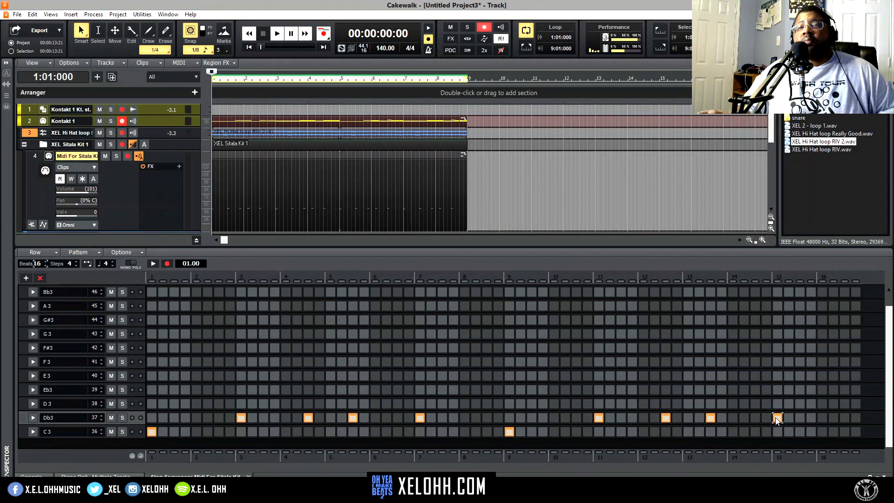
- Play the song and add C3 hits on steps 23 and 55 during playback
key("space")
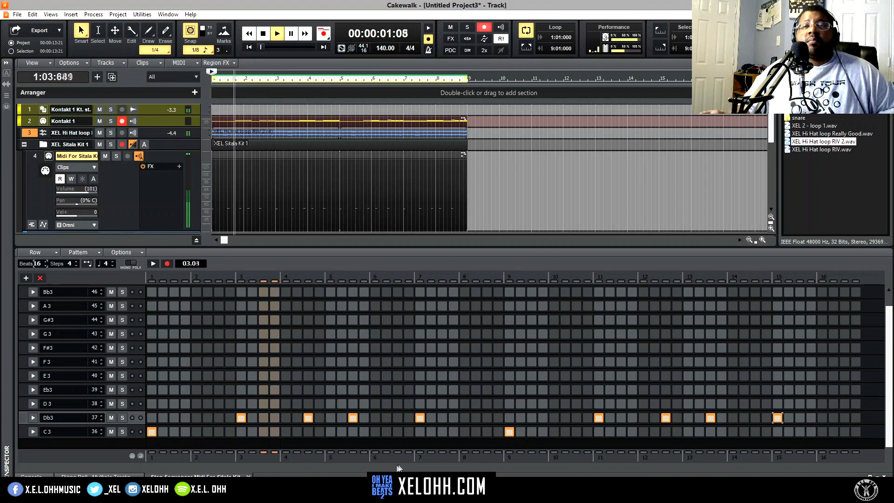
left_click(397, 432)
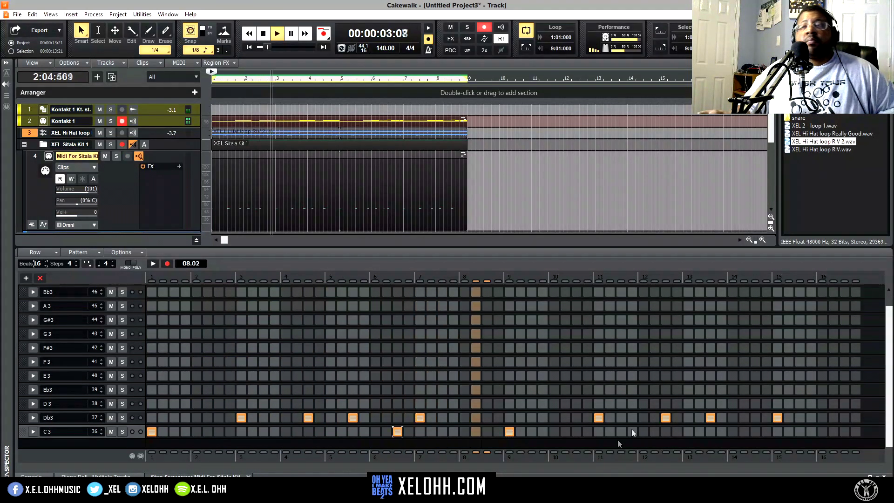
left_click(754, 433)
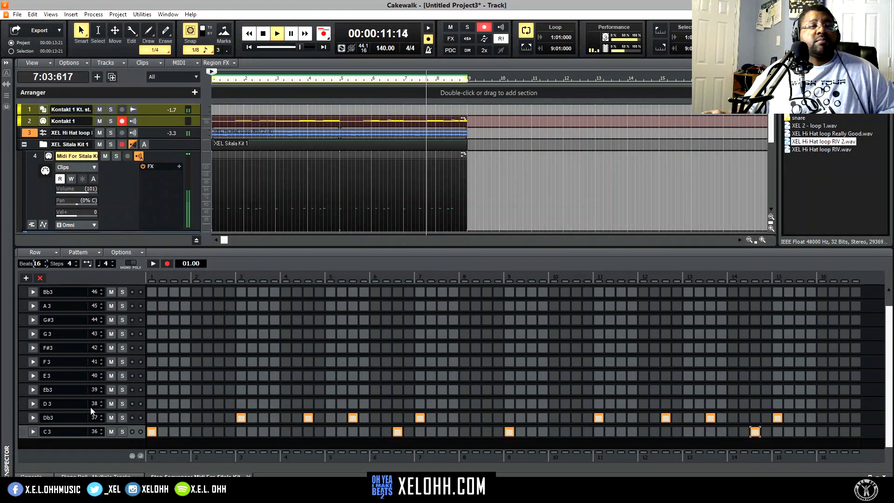
- Fill every 2nd step of the Eb3 row with hits
right_click(144, 393)
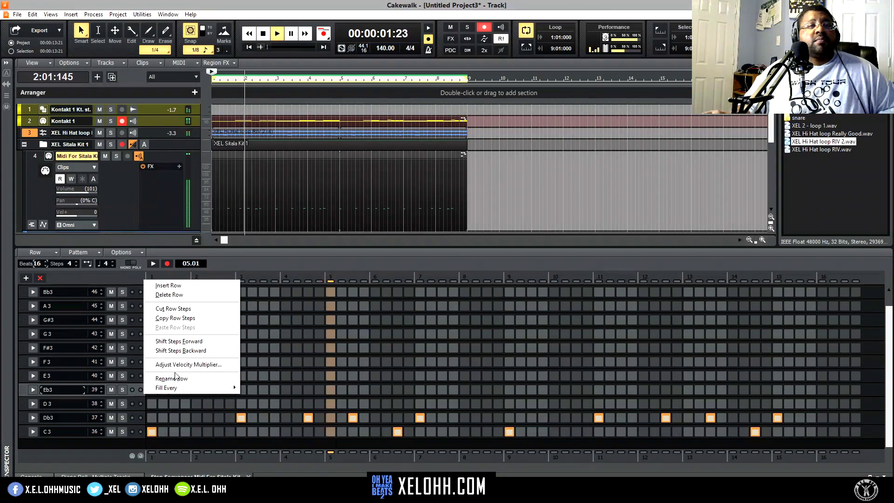
mouse_move(232, 387)
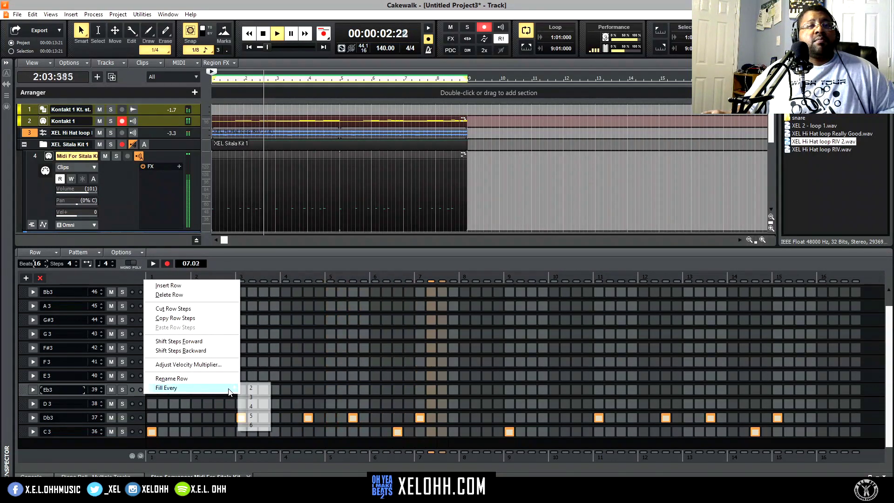
left_click(254, 392)
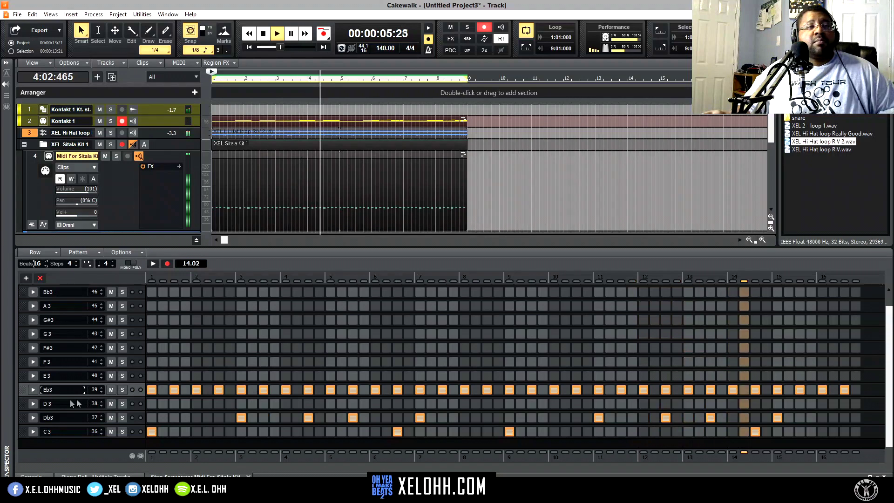
- Lower the velocity of every second Eb3 hit across the whole pattern to about 63
left_click(33, 390)
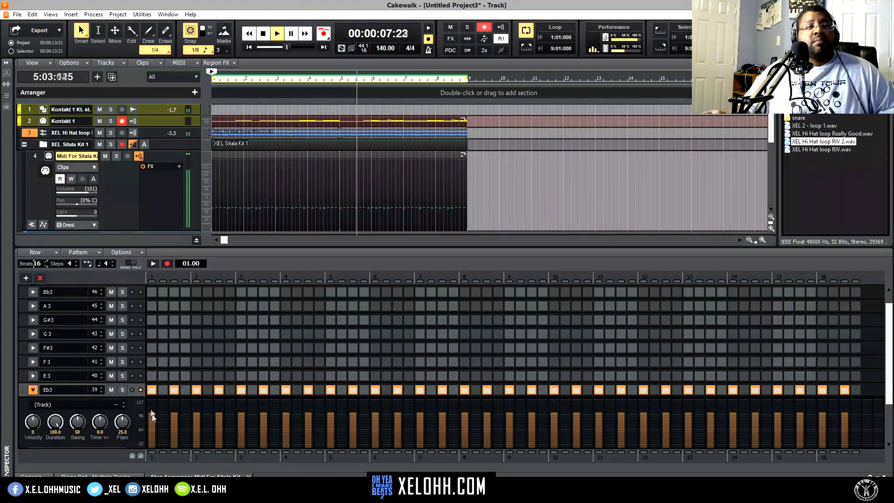
left_click(218, 428)
left_click(263, 428)
left_click(308, 428)
left_click(353, 428)
left_click(397, 429)
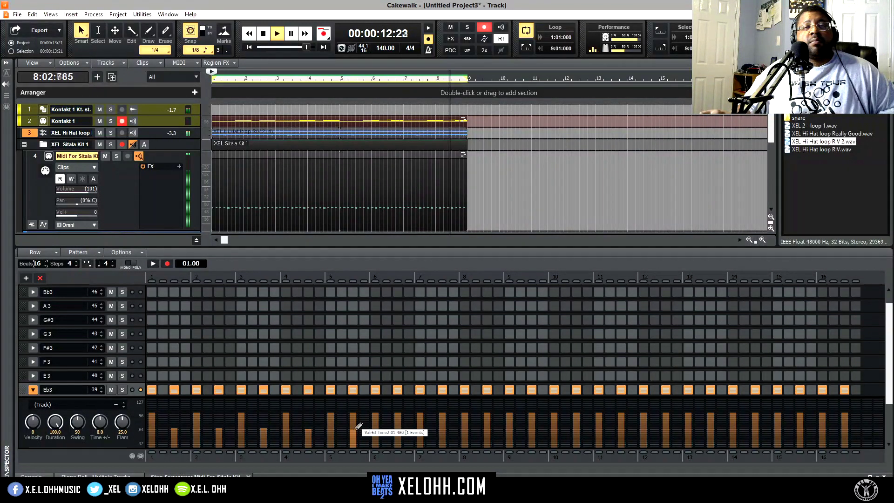
left_click(443, 428)
left_click(487, 429)
left_click(531, 429)
left_click(577, 433)
left_click(622, 433)
left_click(665, 430)
left_click(710, 431)
left_click(755, 430)
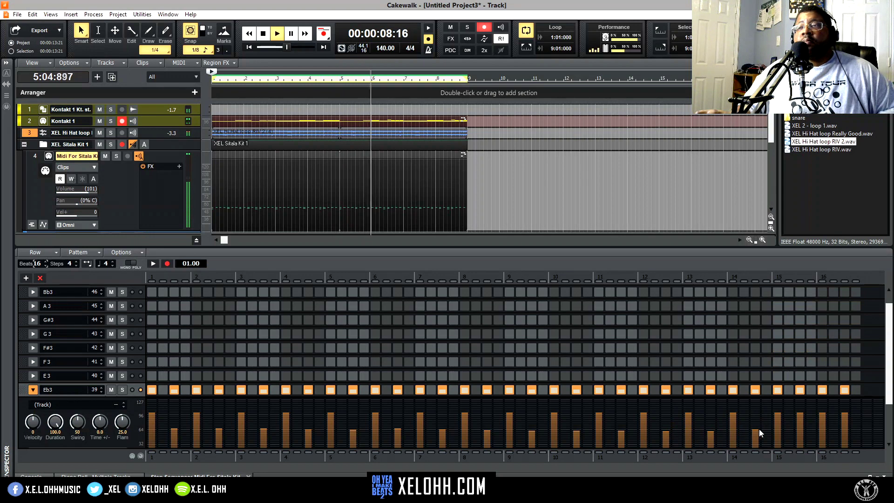
left_click(841, 430)
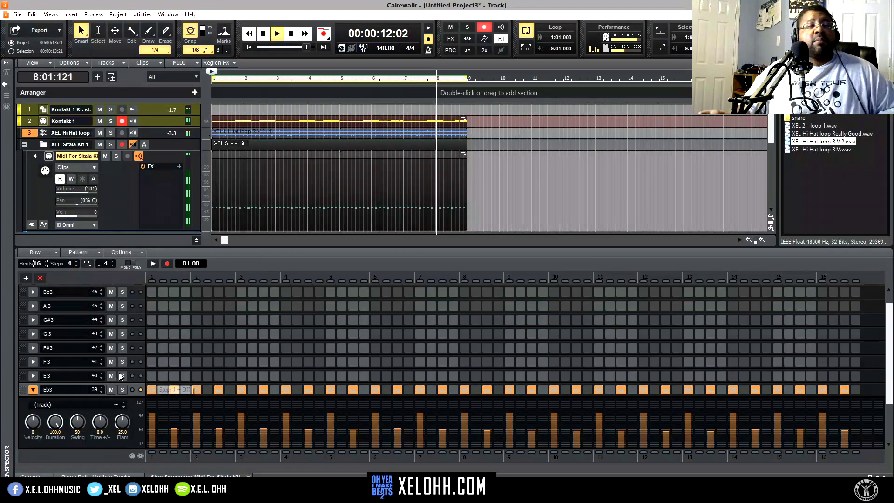
left_click(32, 390)
- Add E3 hits on steps 9 and 41 and F3 hits on steps 1 and 33, with the F3 velocities at about 60
left_click(32, 361)
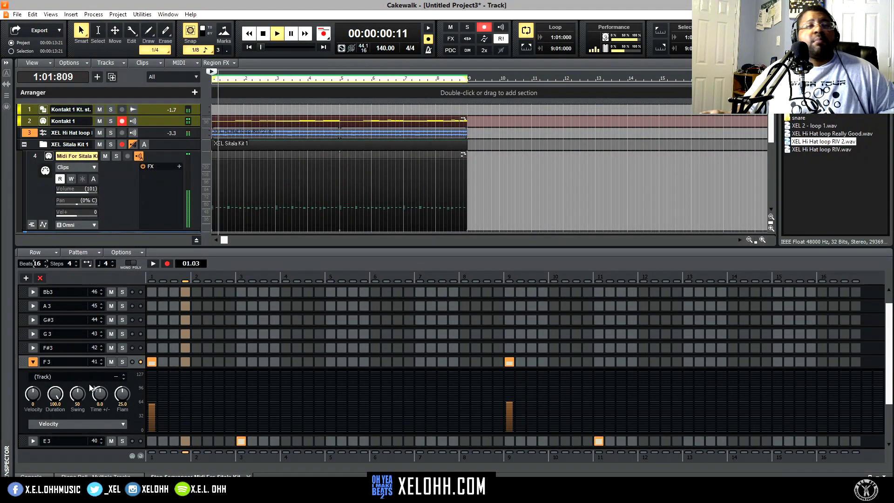
left_click(29, 362)
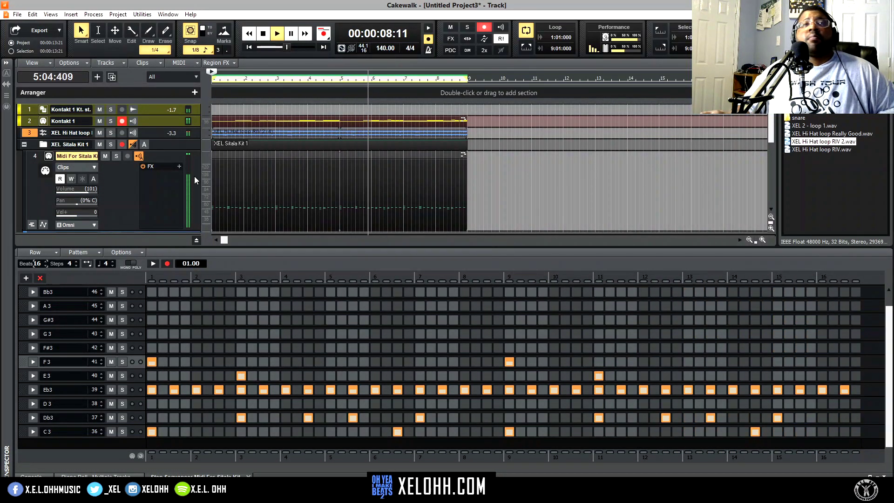
- Collapse the XEL Sitala Kit 1 folder, hide the step sequencer, and add Komplete Kontrol on a new instrument track
left_click(43, 137)
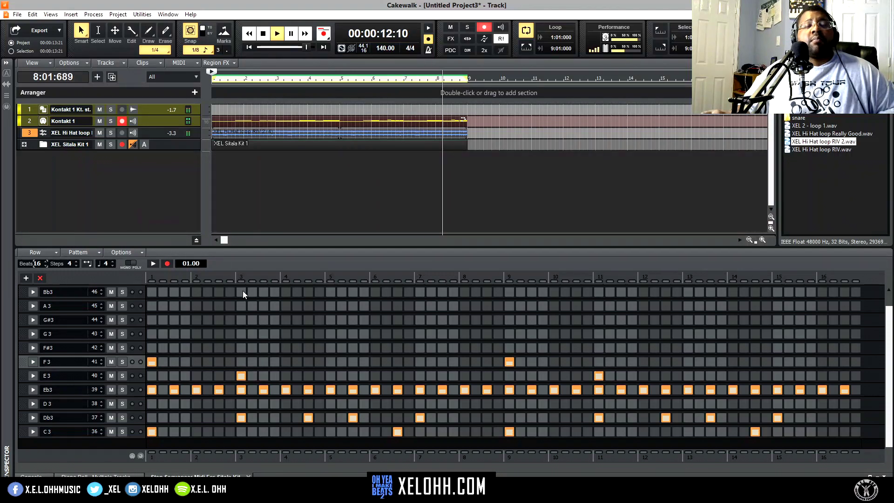
key("d")
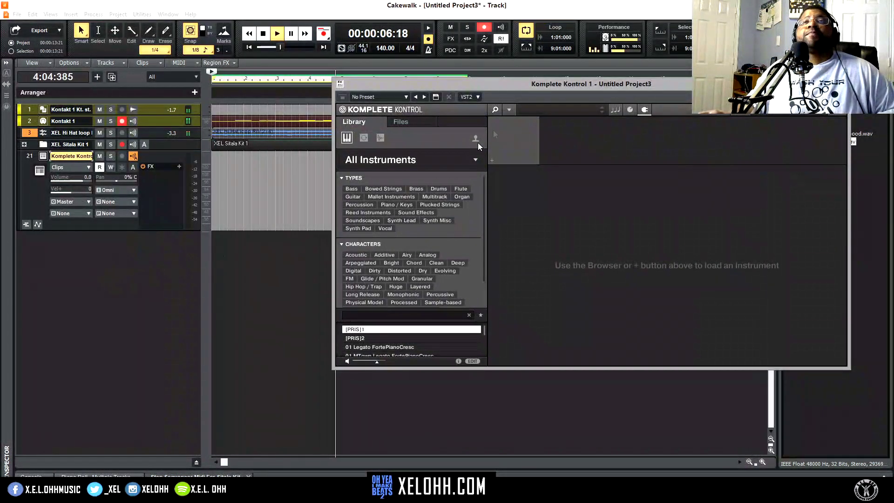
left_click_drag(558, 88, 315, 79)
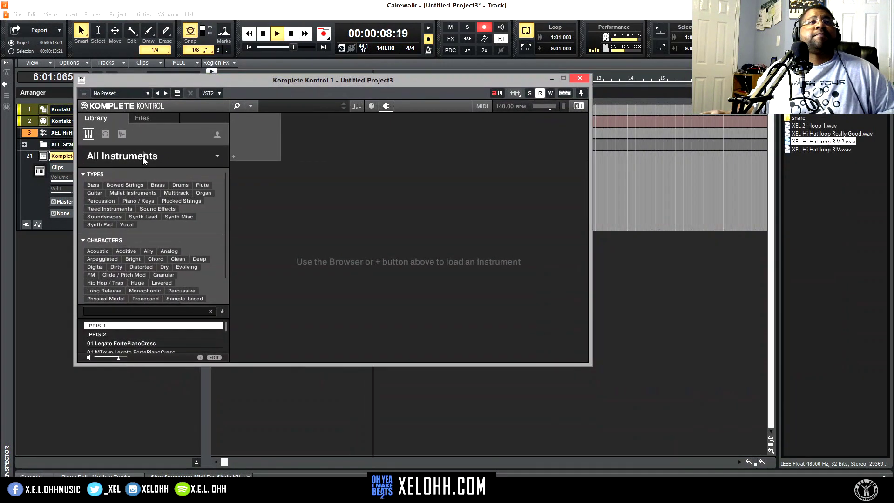
- Filter the Komplete Kontrol library to one-shots of type Kick and subtype Sub, showing favorites only
left_click(123, 134)
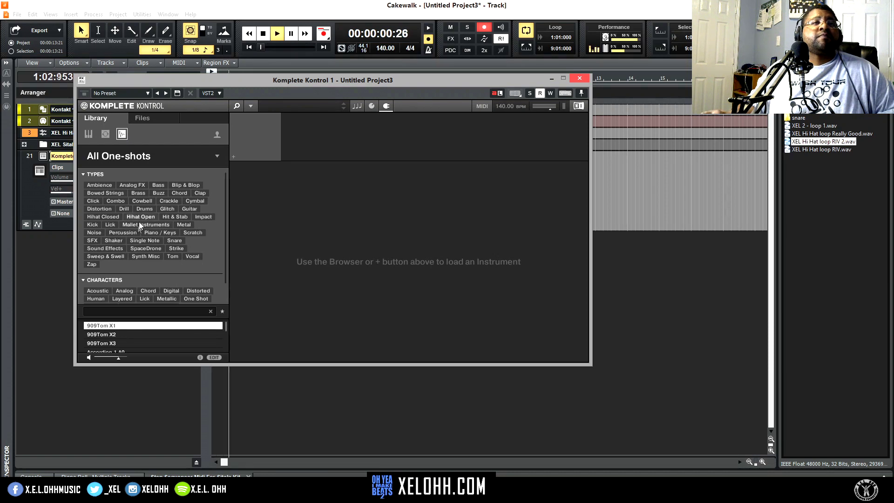
left_click(92, 225)
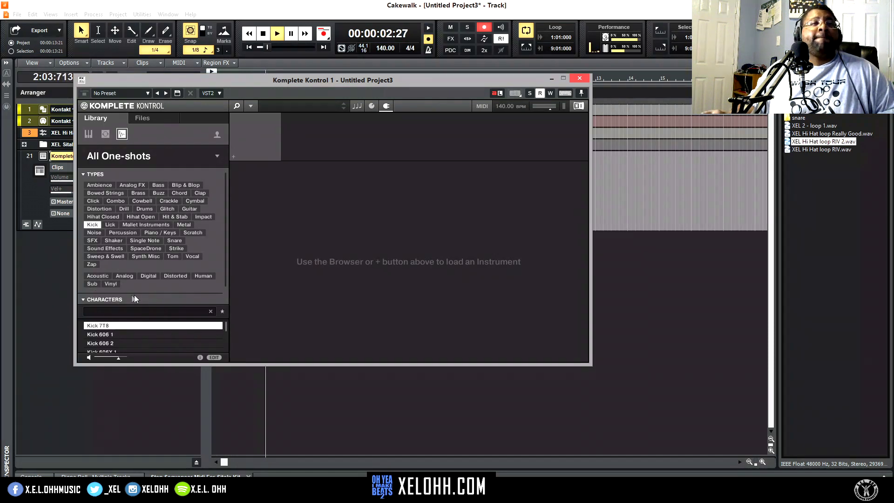
left_click(93, 284)
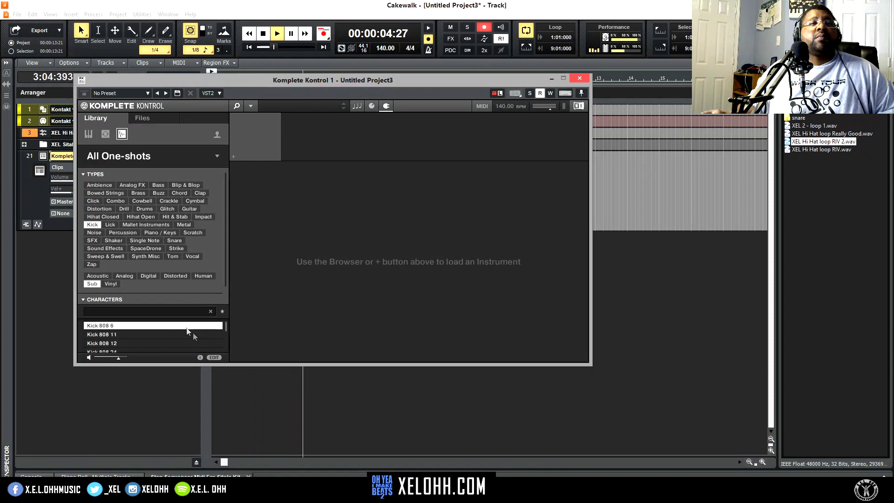
left_click(222, 311)
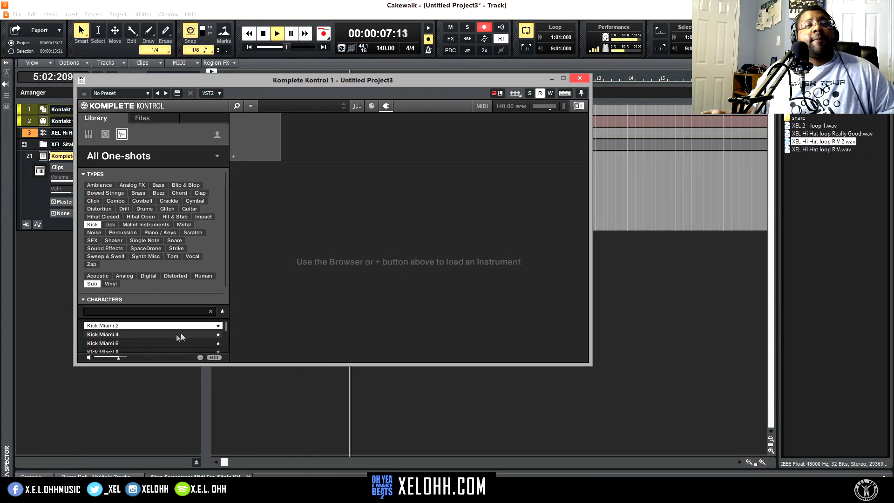
- Load the Kick Miami 2 one-shot into the sampler and set its envelope type to ADSR
left_click(143, 333)
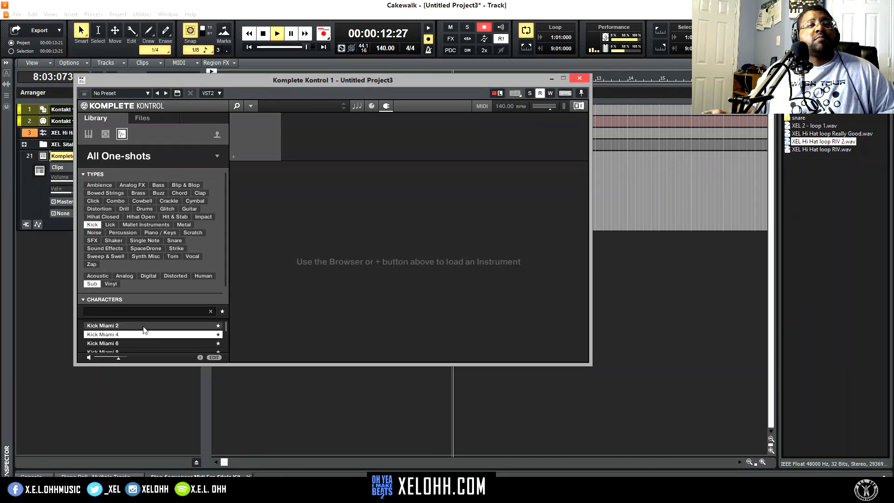
left_click(144, 325)
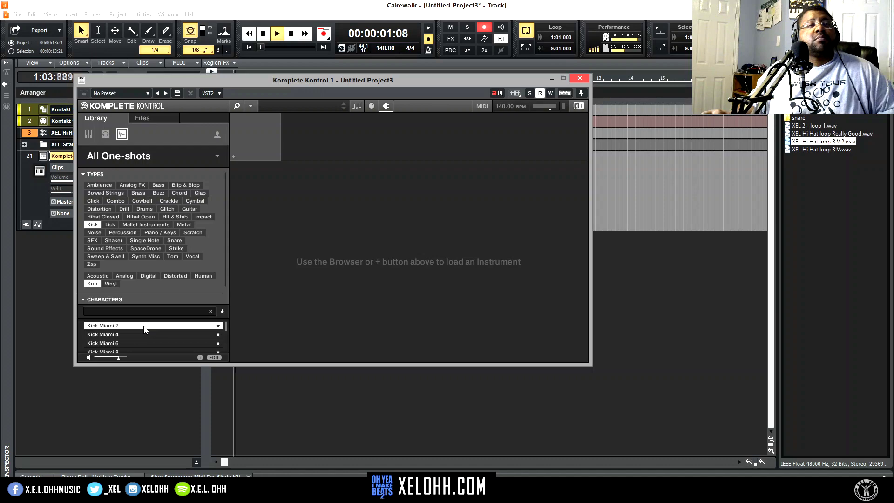
right_click(145, 329)
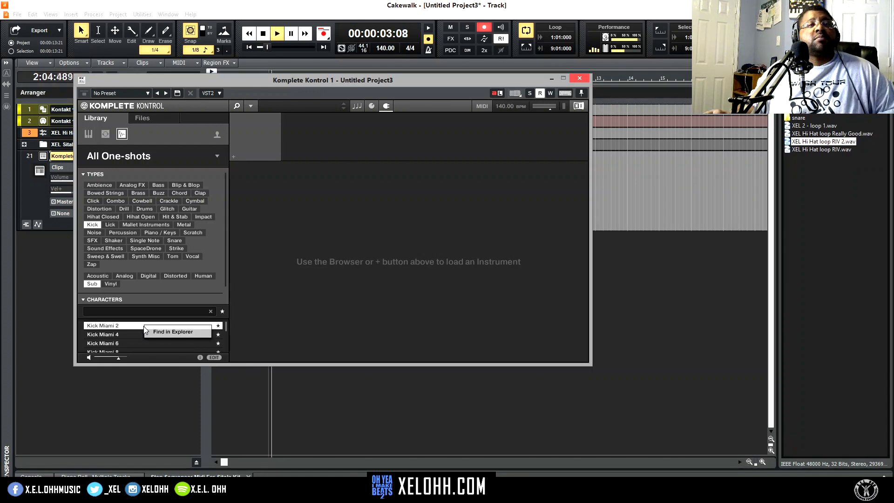
double_click(135, 325)
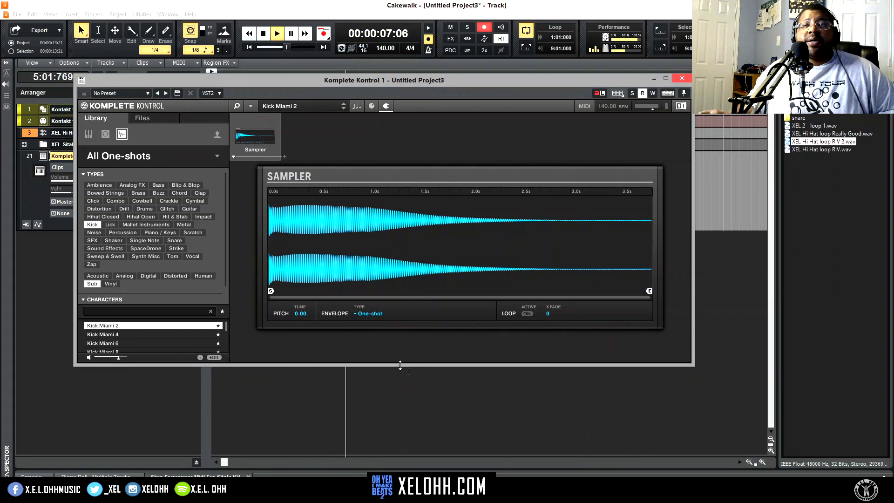
left_click(364, 314)
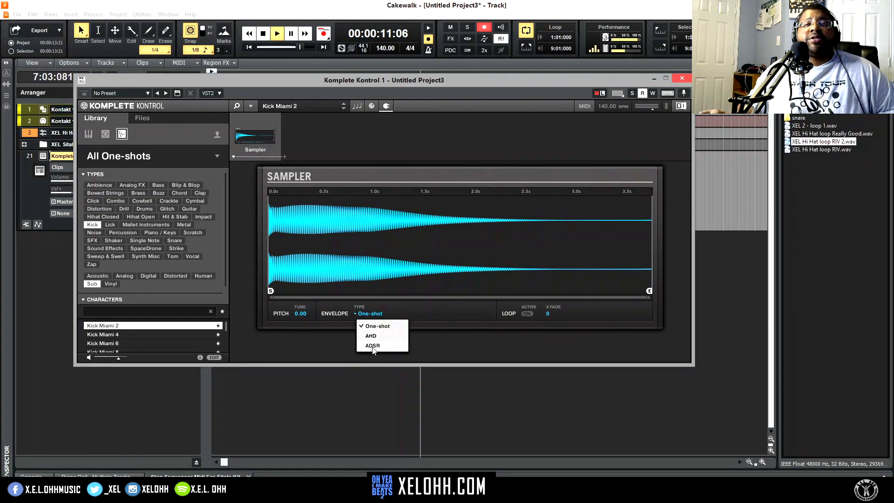
left_click(372, 346)
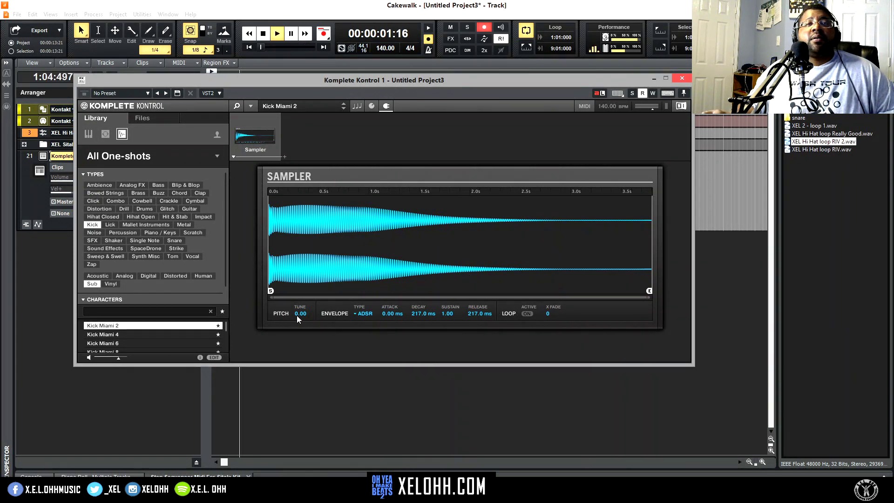
- Insert the GVST GTune tuner in the Komplete Kontrol track's effects rack and pin its window open
left_click_drag(520, 86, 666, 110)
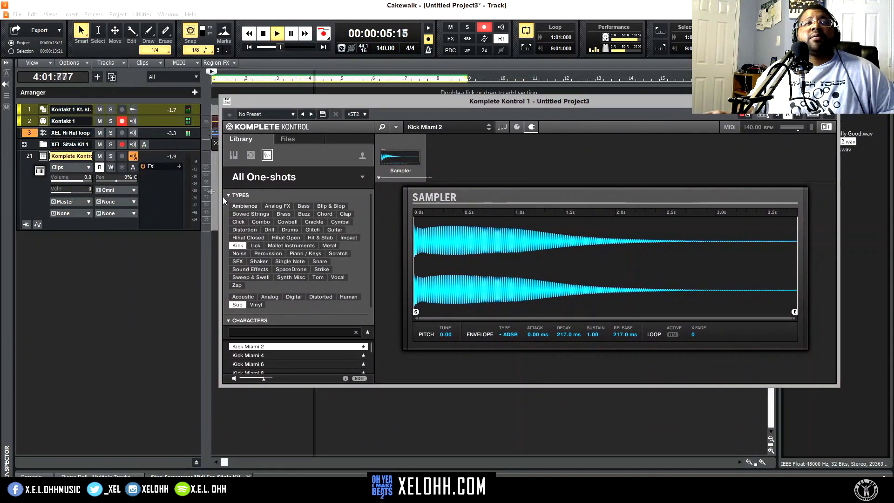
left_click(179, 167)
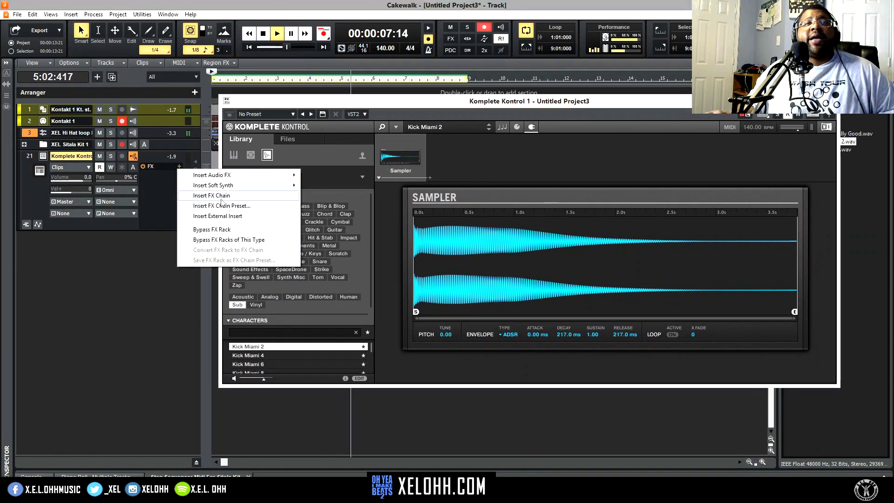
mouse_move(263, 176)
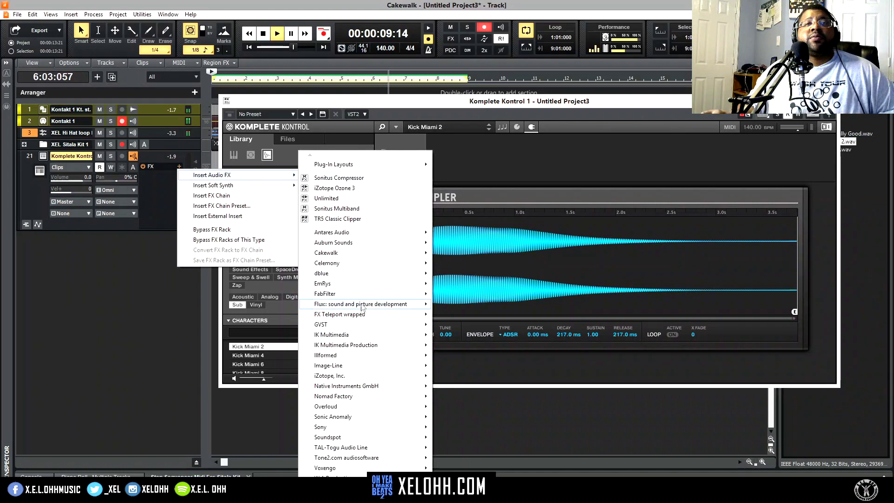
mouse_move(363, 324)
left_click(476, 327)
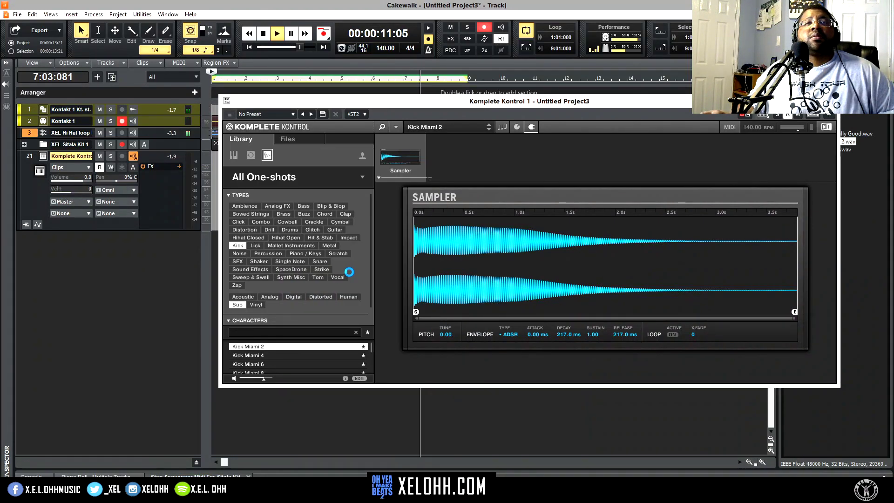
left_click_drag(348, 102, 154, 199)
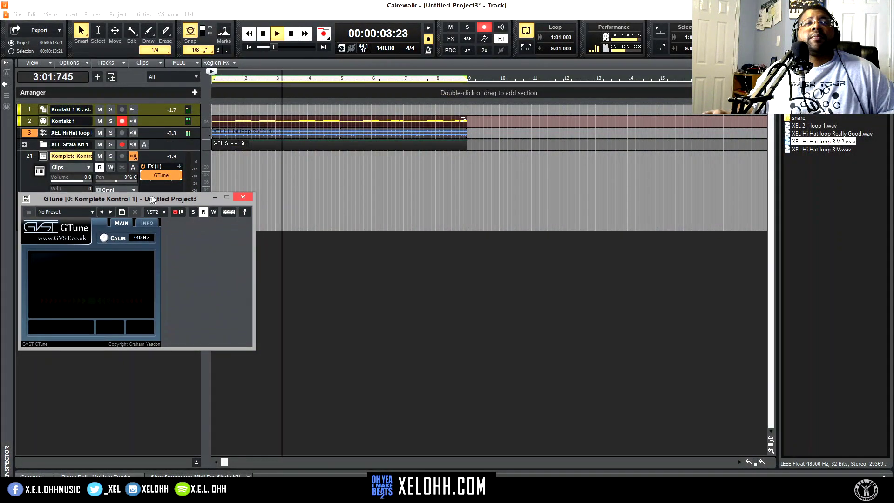
left_click(244, 212)
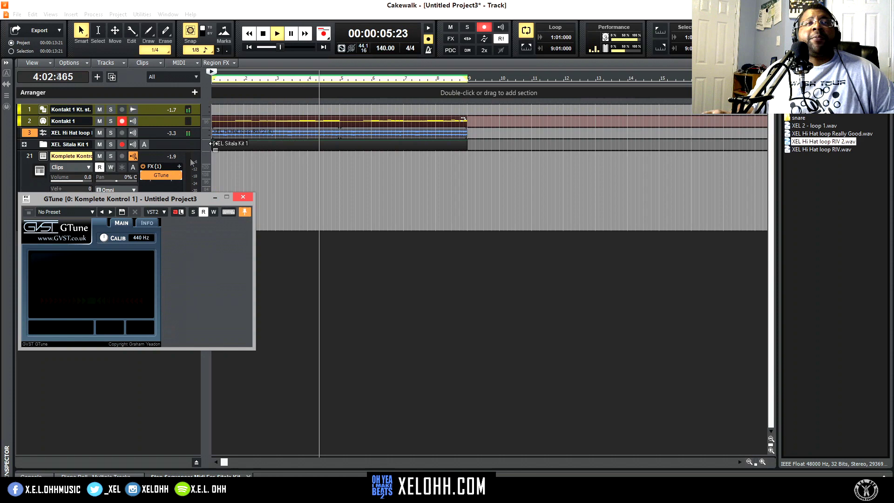
- Set the Kick Miami 2 sample's pitch tune to 3.00, close the plug-in windows and stop playback
left_click(65, 165)
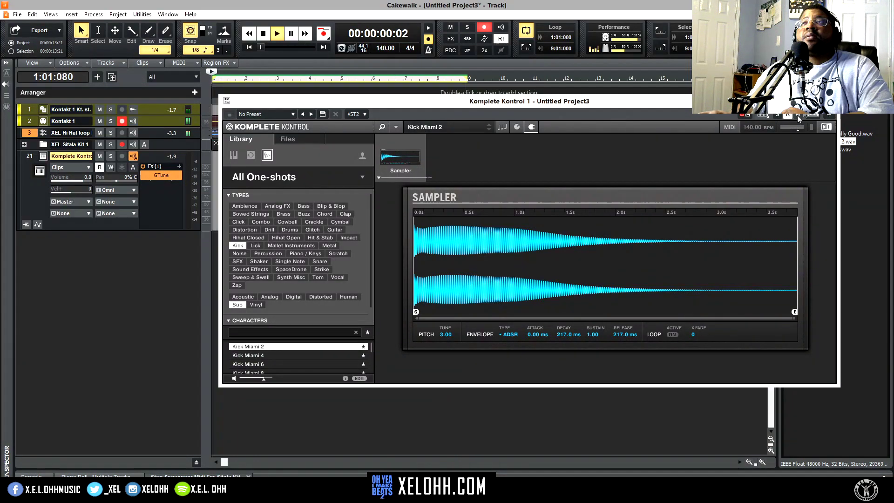
left_click(570, 236)
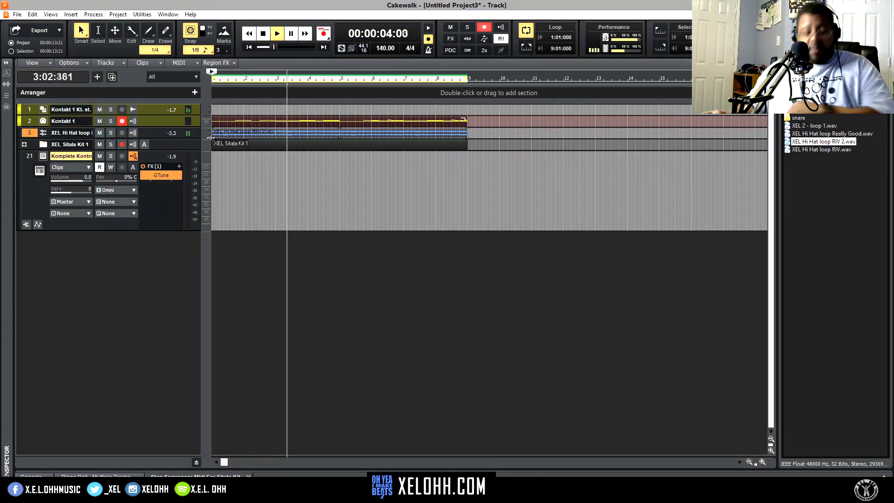
key("space")
- Copy the Kontakt 1 melody clip to the start of the Komplete Kontrol track and play it briefly
left_click(224, 120)
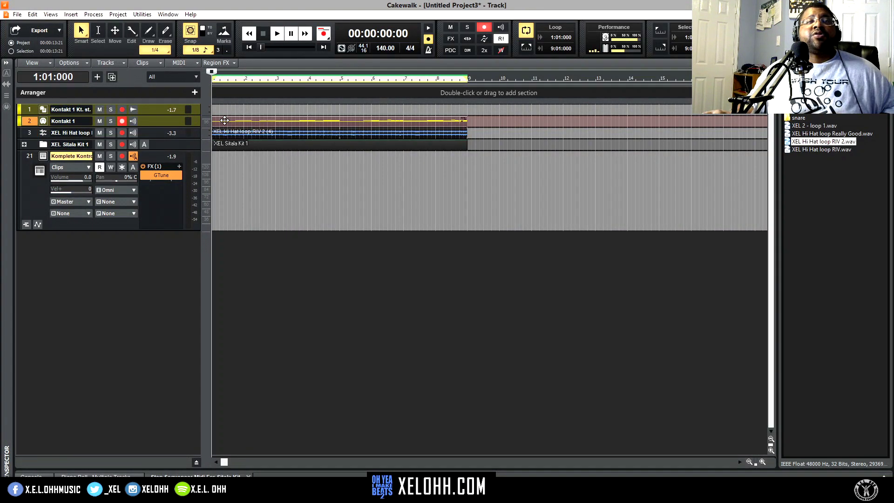
left_click_drag(221, 191, 221, 190)
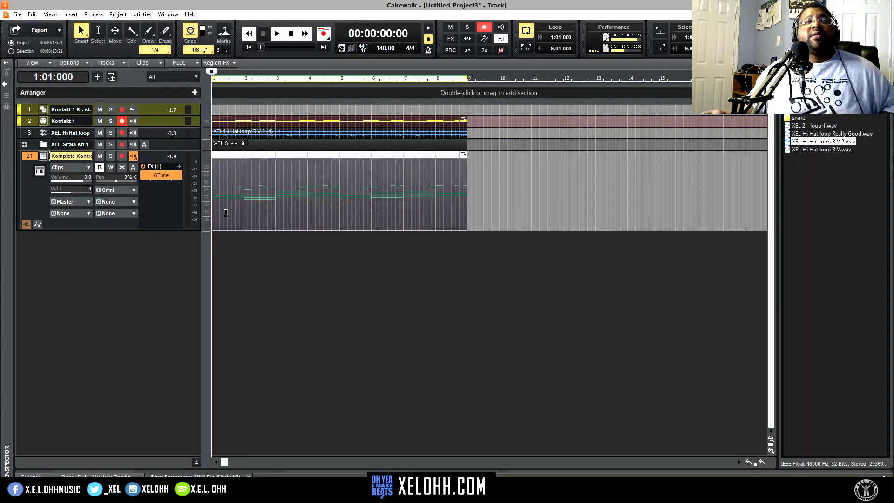
key("space")
- Open the copied clip in the Piano Roll and enlarge the editor to show all its notes
double_click(237, 165)
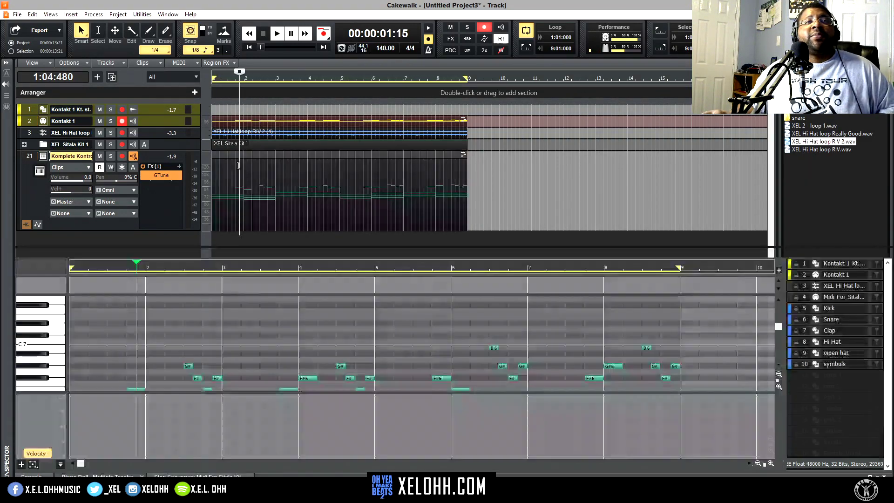
scroll(305, 325, "down", 10)
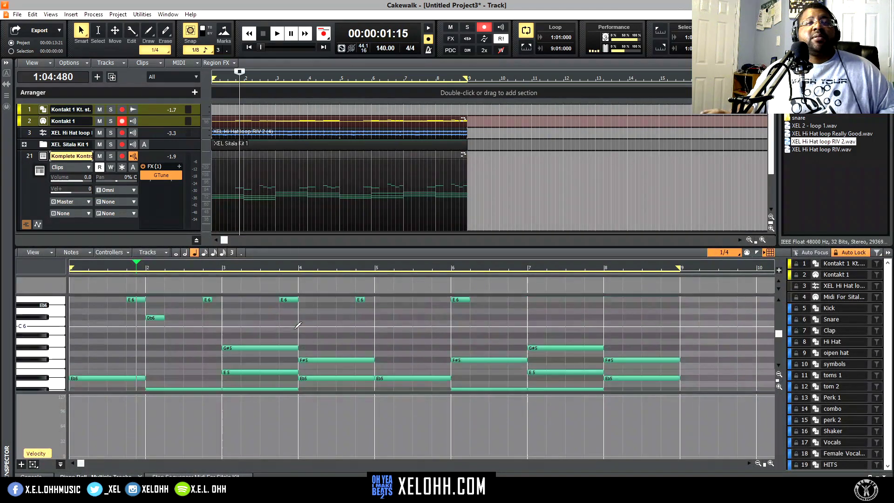
scroll(296, 325, "up", 3)
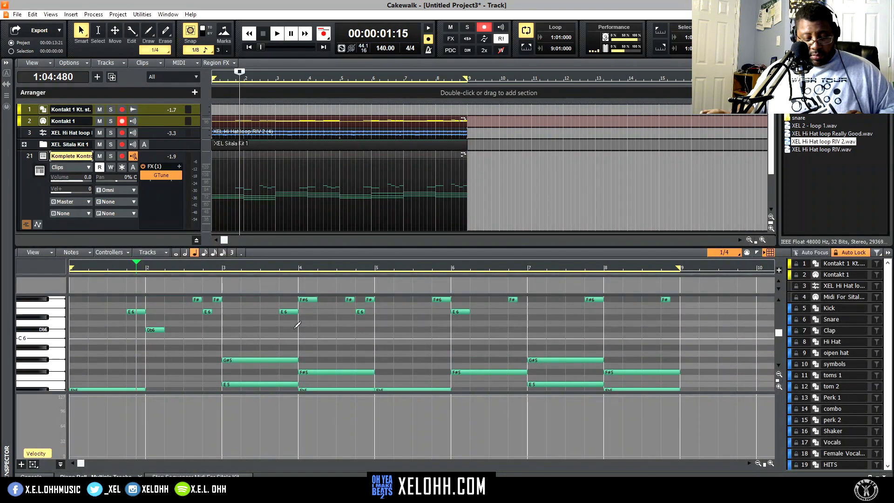
key("ctrl+shift+d")
scroll(281, 263, "up", 2)
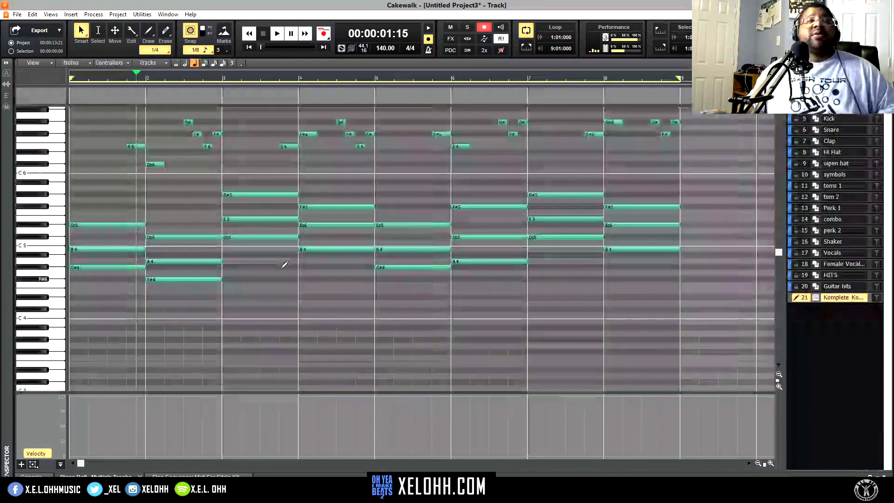
scroll(279, 265, "up", 1)
- Delete all melody and upper chord notes, leaving only the lowest chord note in each of the eight bars
left_click_drag(70, 78, 222, 78)
left_click(181, 303, "ctrl")
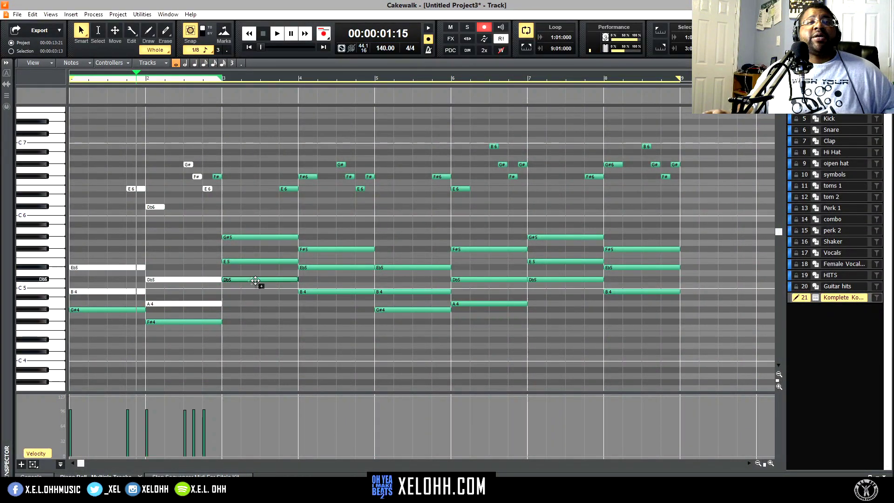
left_click(257, 237, "ctrl")
left_click(265, 262, "ctrl")
left_click(288, 189, "ctrl")
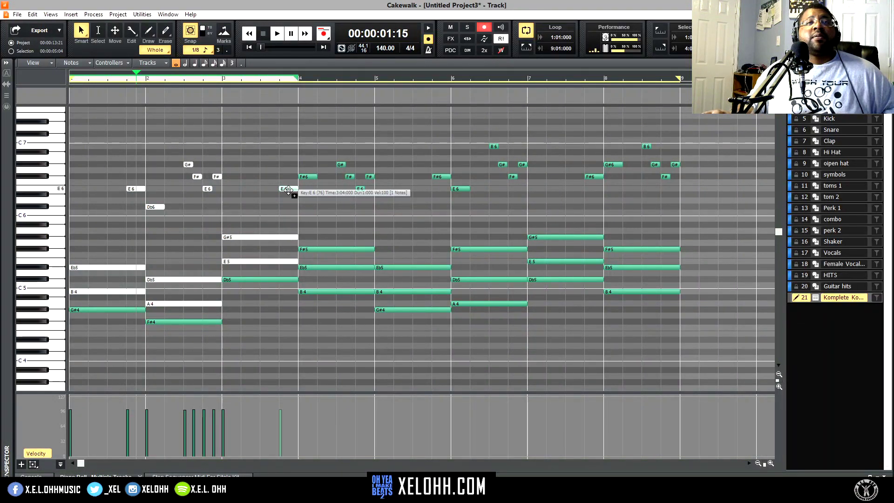
left_click(307, 176, "ctrl")
left_click(327, 249, "ctrl")
left_click(326, 268, "ctrl")
left_click(409, 267, "ctrl")
left_click(409, 291, "ctrl")
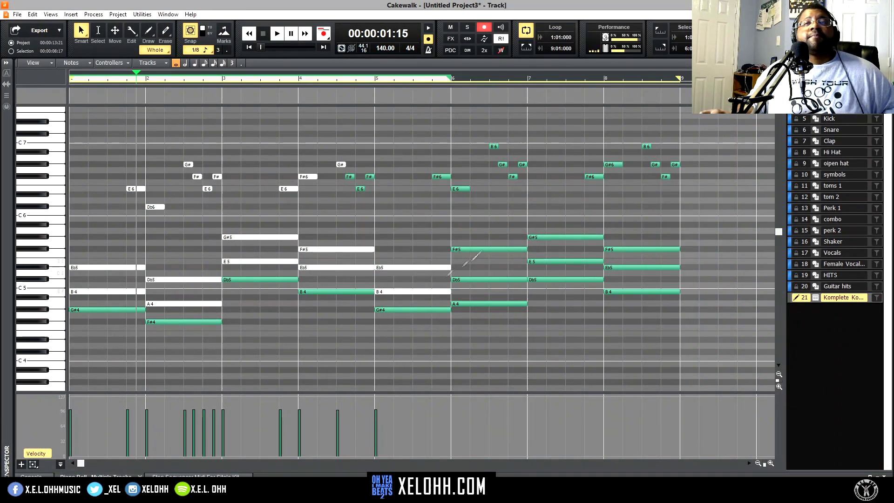
left_click(492, 249, "ctrl")
left_click(493, 279, "ctrl")
left_click(551, 262, "ctrl")
left_click(564, 236, "ctrl")
left_click(633, 249, "ctrl")
left_click(642, 267, "ctrl")
key("Delete")
left_click_drag(692, 191, 319, 110)
key("Delete")
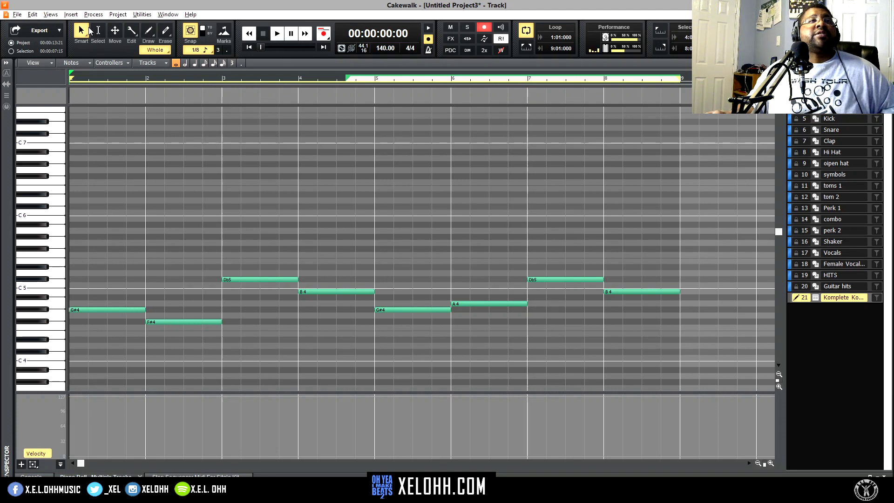
- Break the root notes into shorter hits, end bar 8 with quarter notes B4, F#5, Eb5 and B5, and play the bass line
left_click(126, 311)
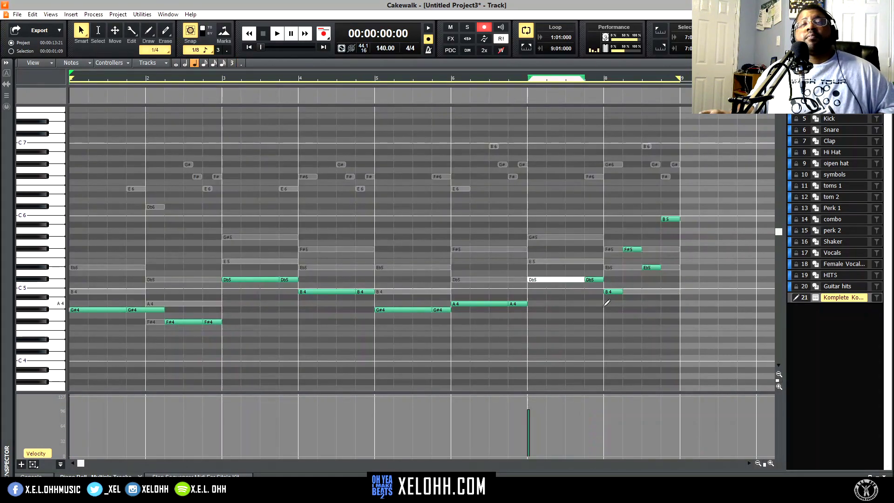
key("space")
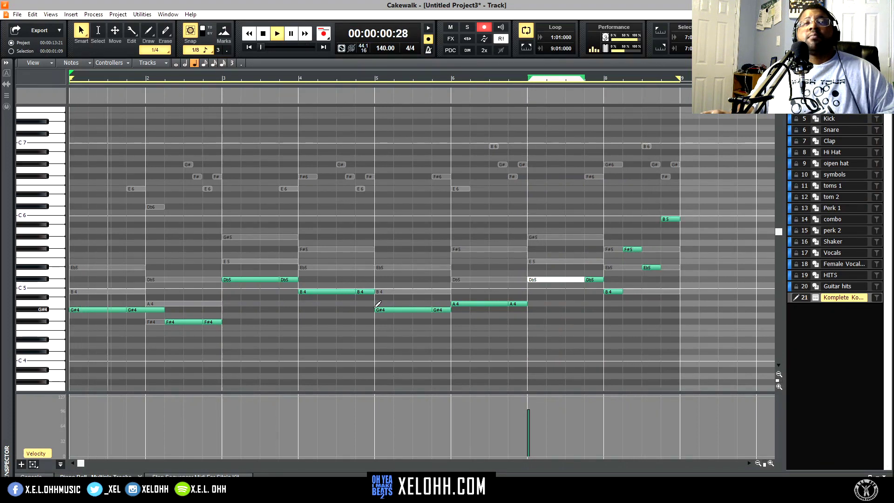
- Transpose the last Db5 bass note in bar 3 up 12 semitones, stop playback and return to the track view
left_click(289, 280)
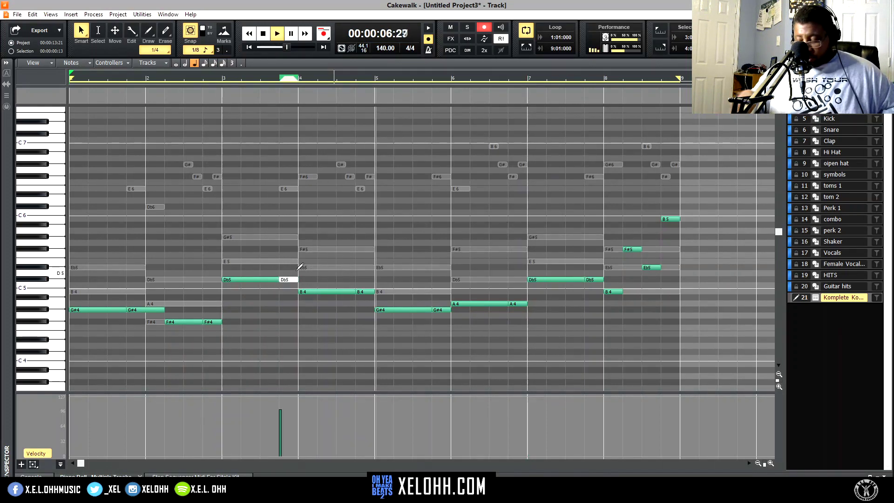
key("shift+t")
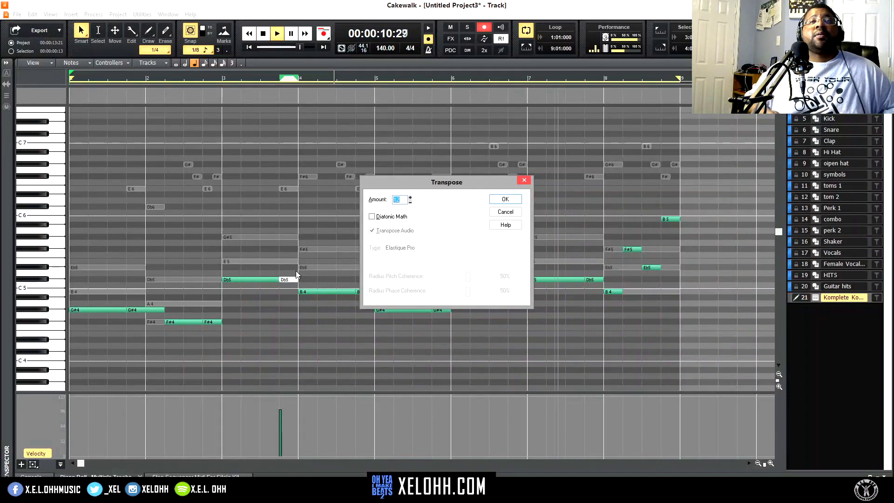
key("Return")
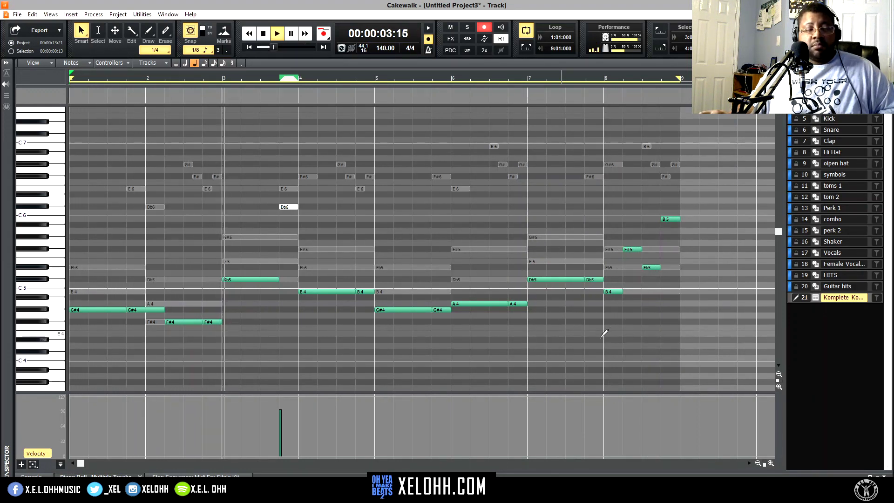
key("space")
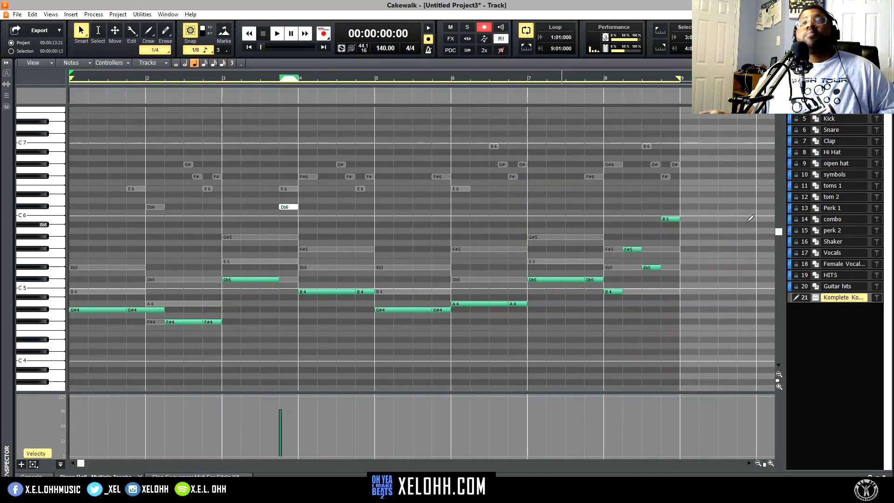
key("d")
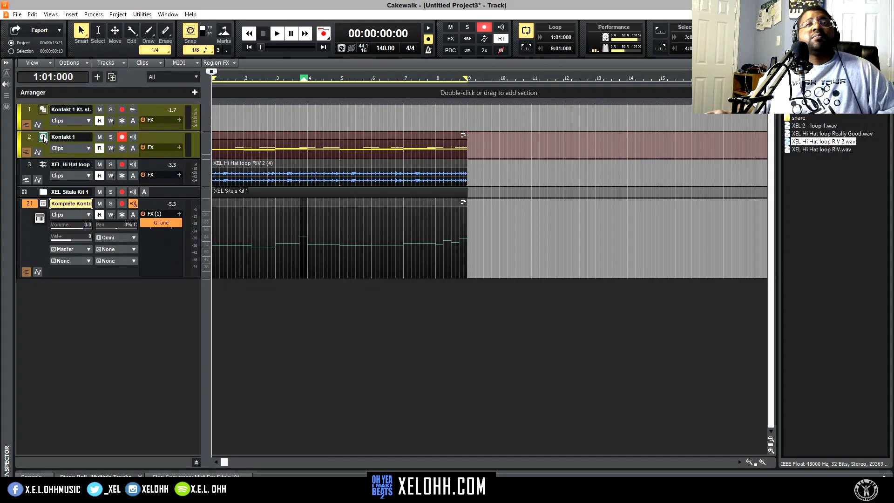
- Replace the layer one sound in Kontakt 1's Chord Engine Genesis with one from the Plucks folder while the beat plays
left_click(43, 137)
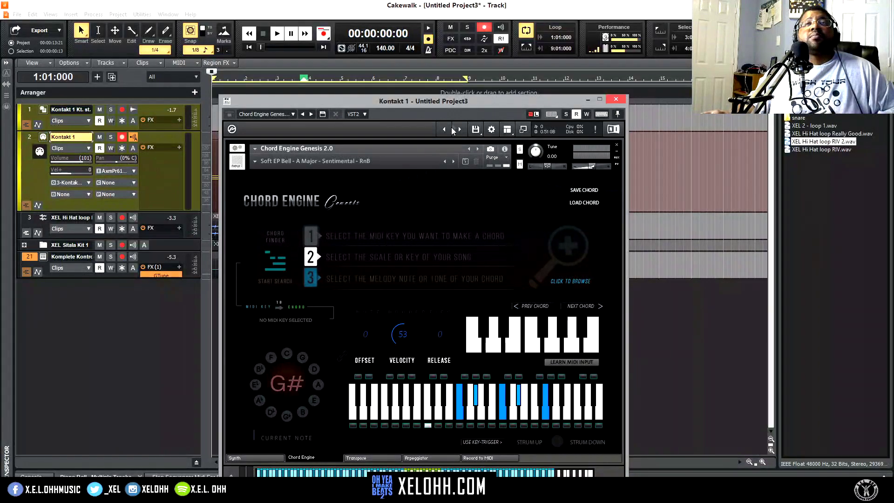
left_click_drag(455, 106, 464, 73)
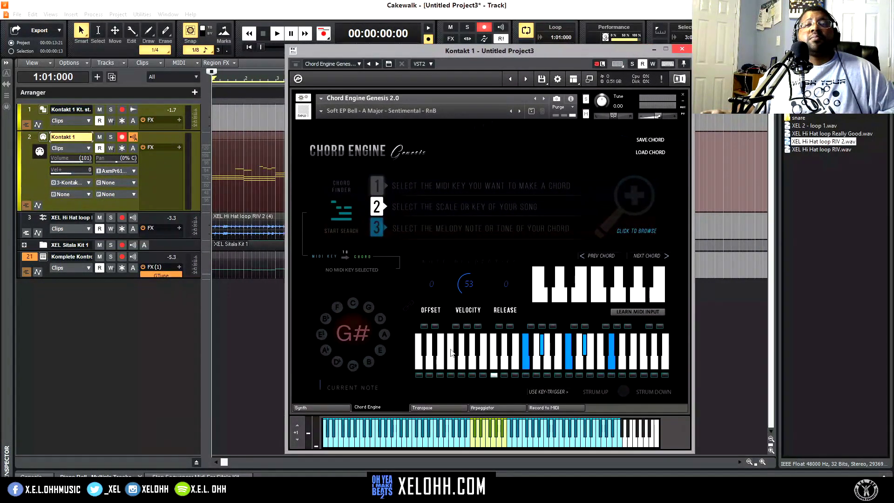
left_click(321, 407)
key("space")
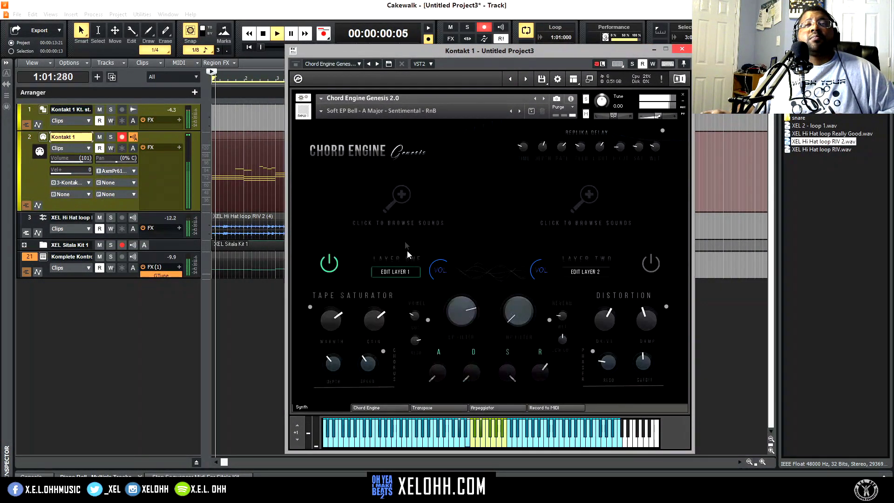
left_click(392, 200)
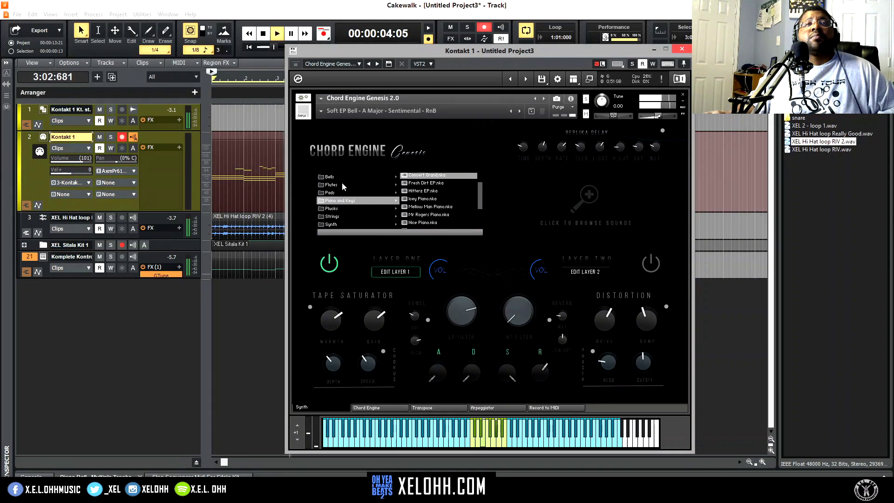
mouse_move(339, 213)
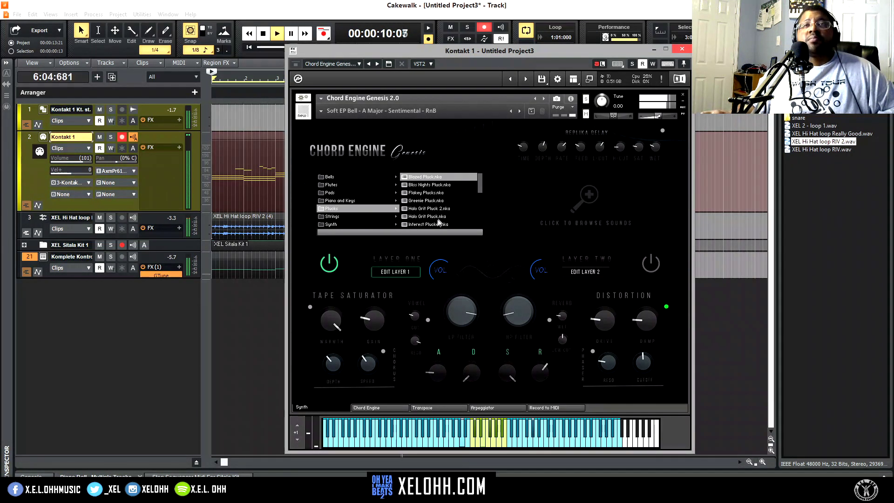
- Close the Kontakt 1 instrument window, then enlarge the track heights and stop playback
left_click(682, 50)
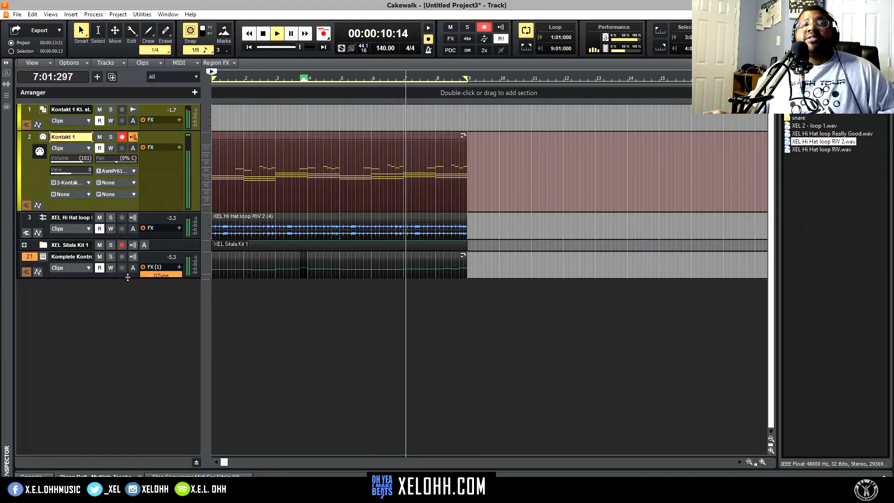
key("ctrl+Down")
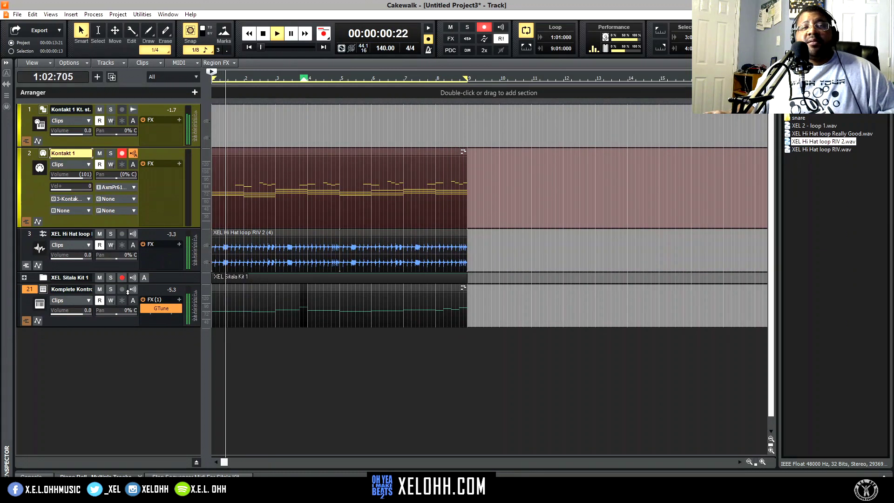
key("space")
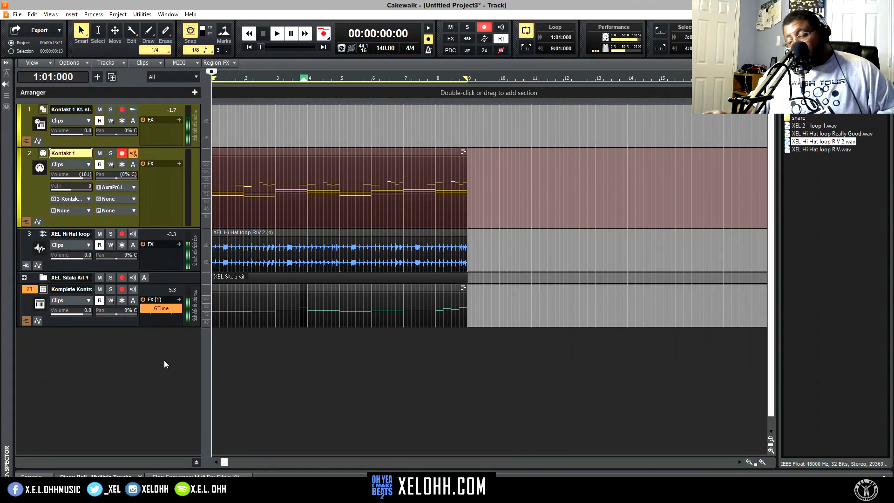